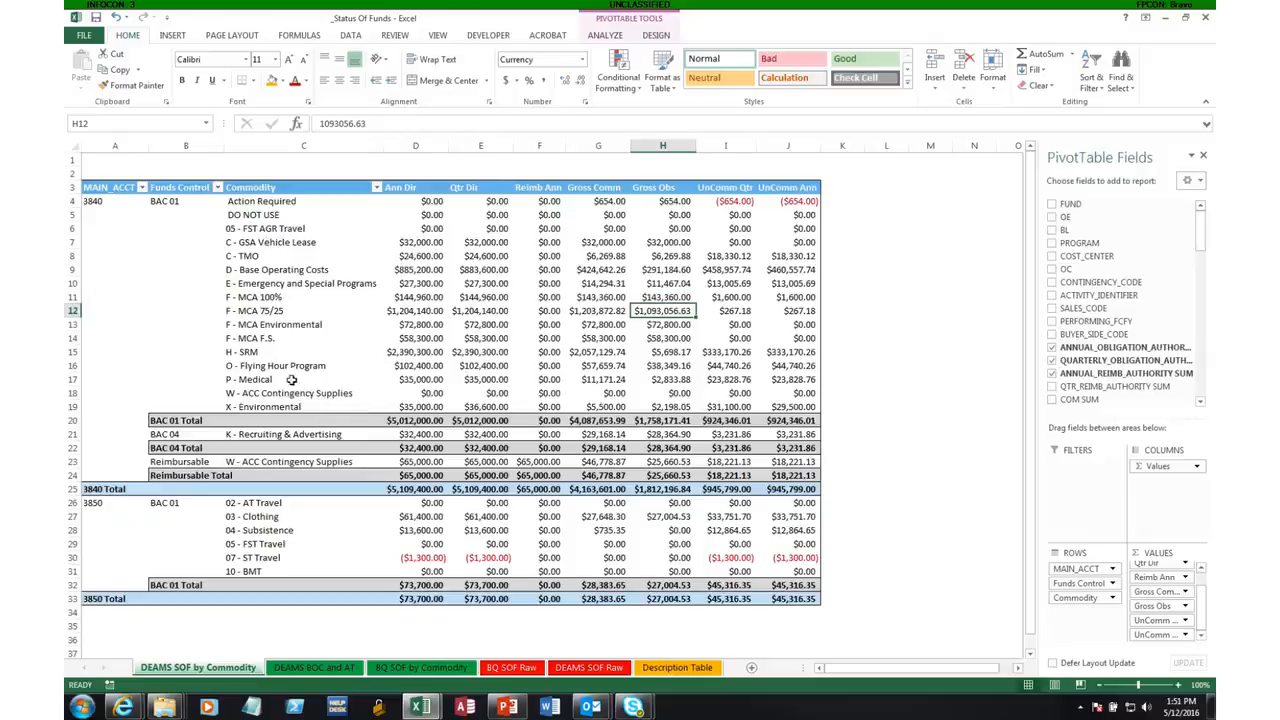
Insert a new worksheet and move it directly after the BQ SOF by Commodity sheet.
{"action": "left_click", "coordinate": [242, 271]}
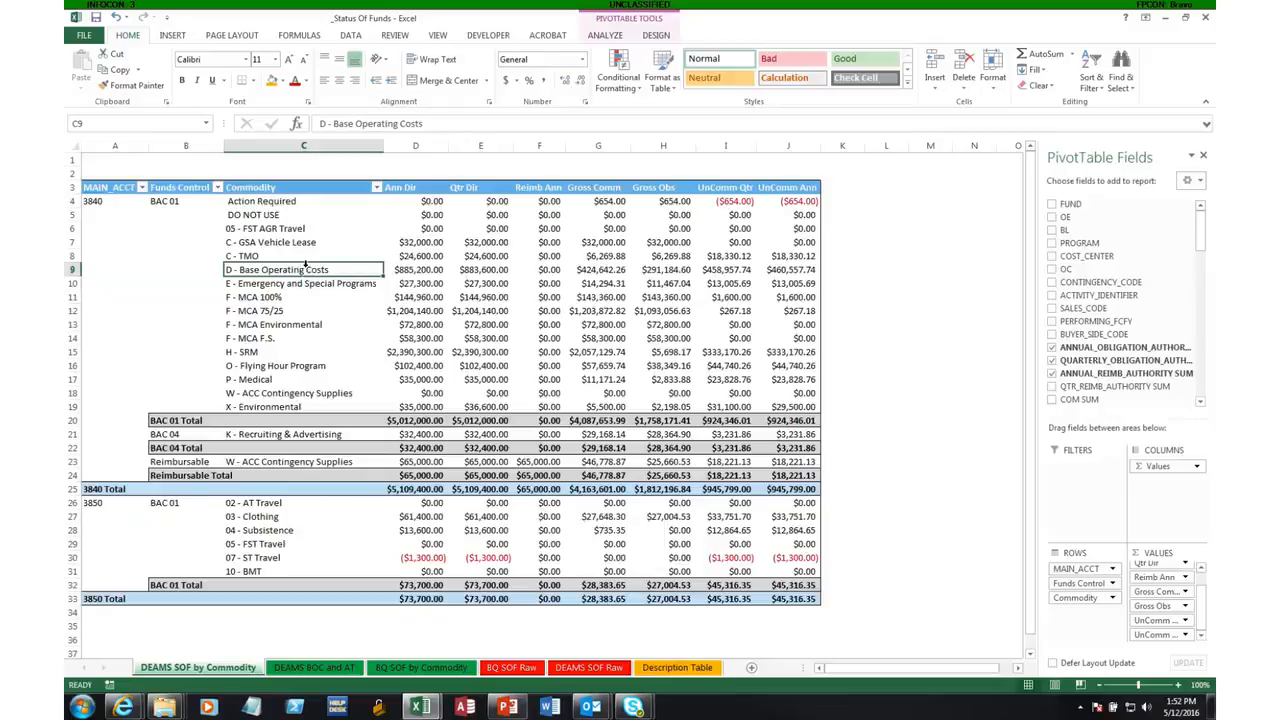
{"action": "left_click", "coordinate": [314, 668]}
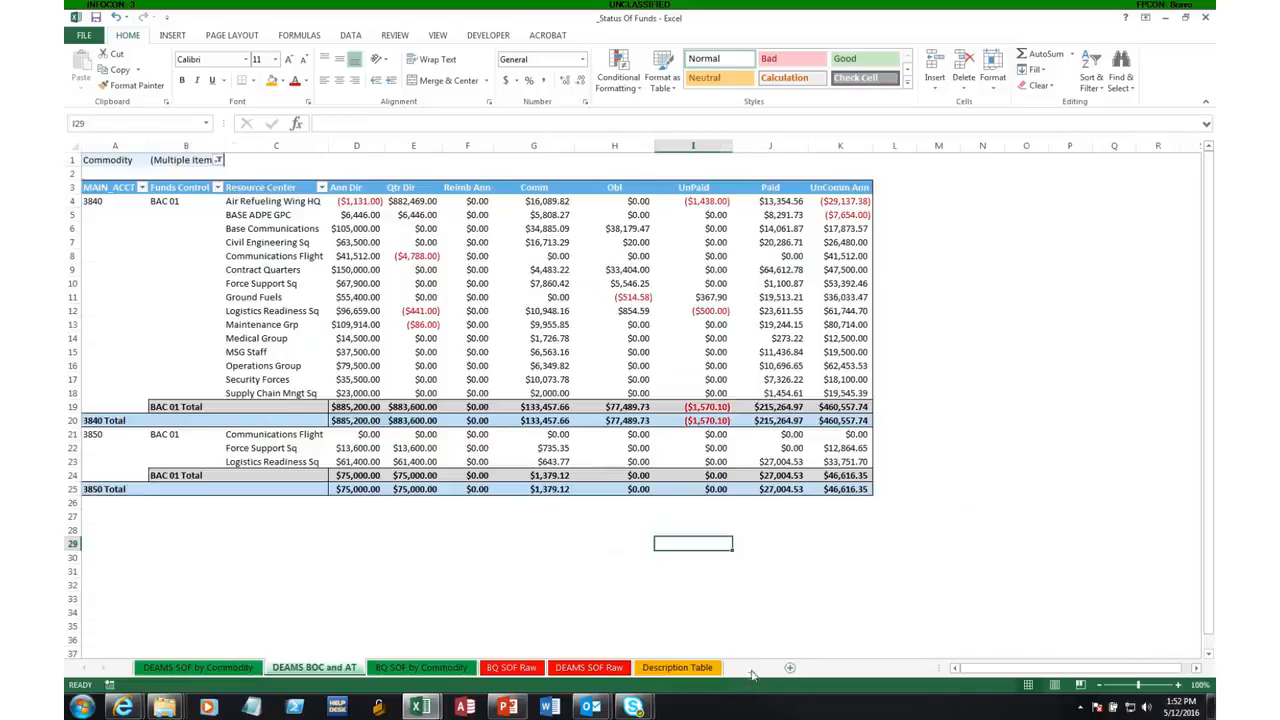
{"action": "left_click", "coordinate": [751, 668]}
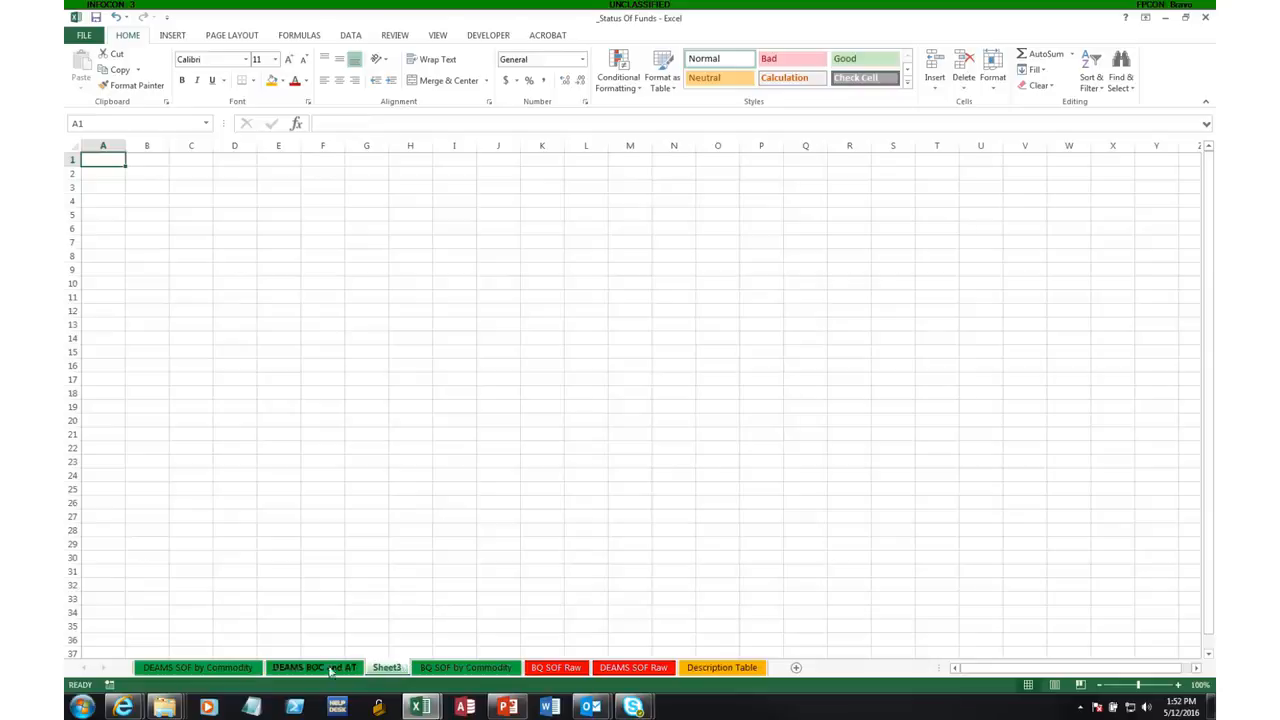
{"action": "left_click_drag", "start_coordinate": [410, 669], "coordinate": [522, 660]}
Rename the new worksheet "BQ BOC and AT".
{"action": "double_click", "coordinate": [503, 667]}
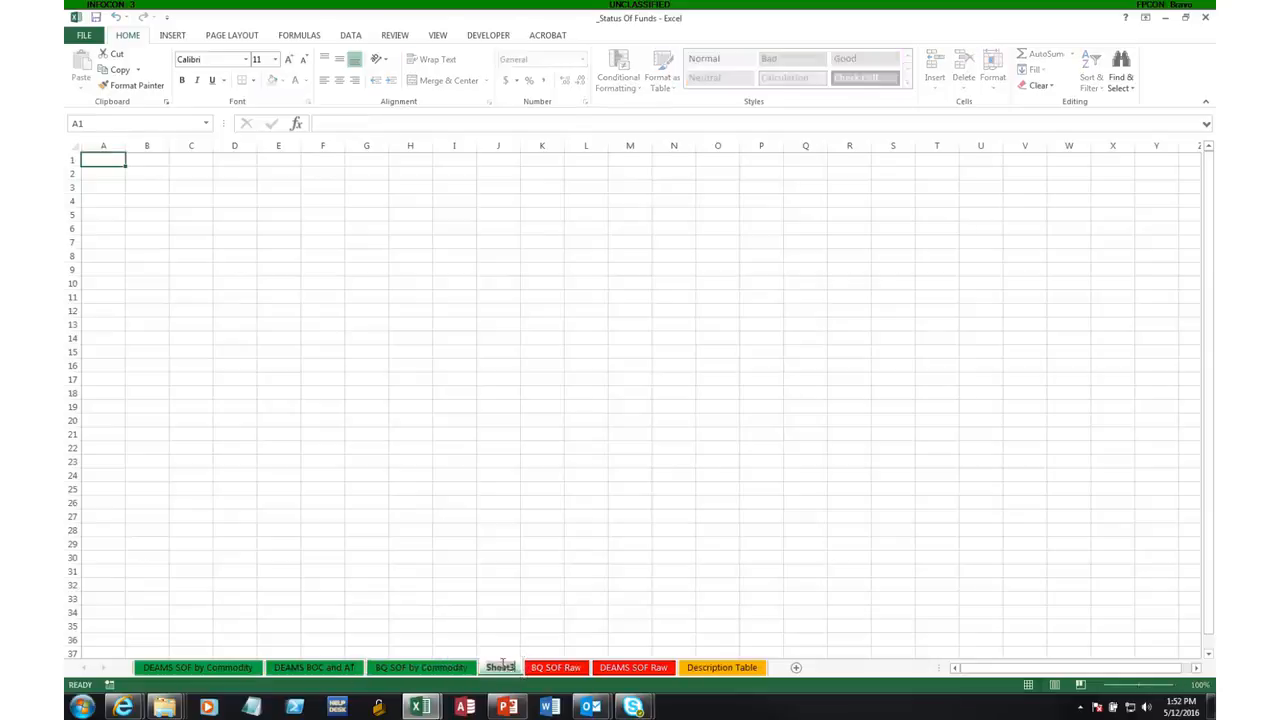
{"action": "type", "text": "BQ"}
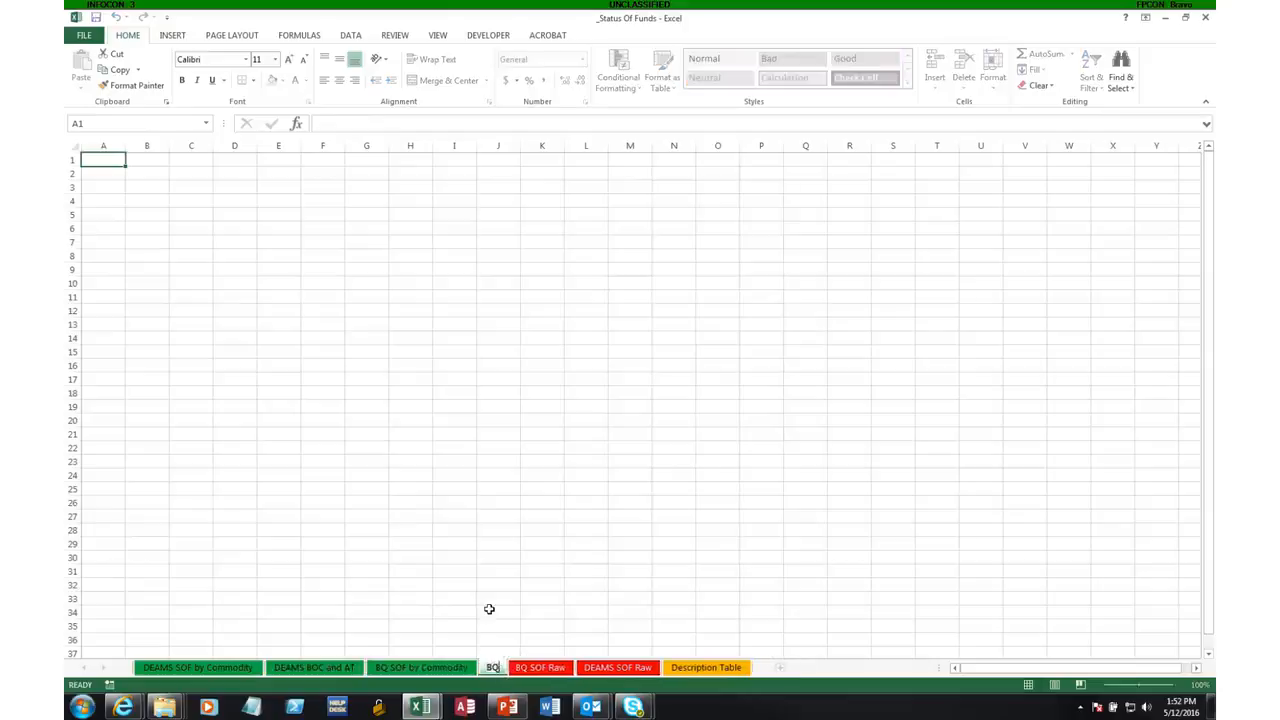
{"action": "type", "text": " S"}
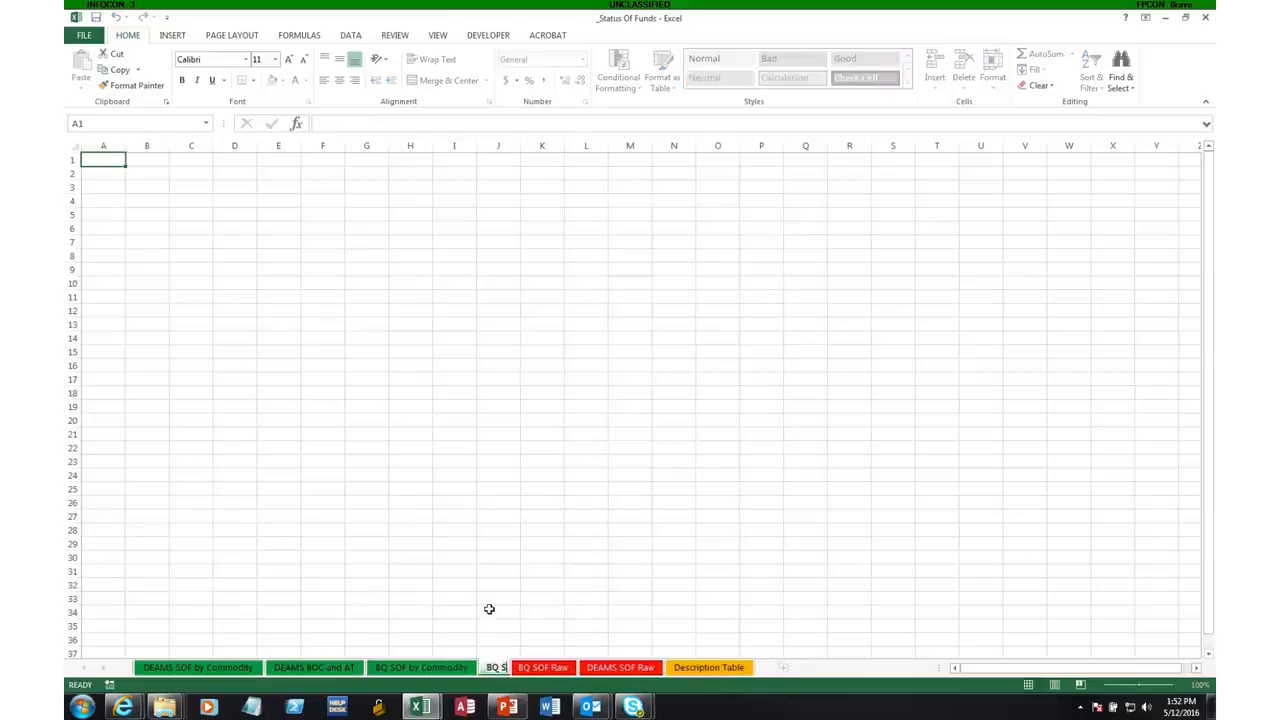
{"action": "key", "text": "BackSpace"}
{"action": "type", "text": "BOC"}
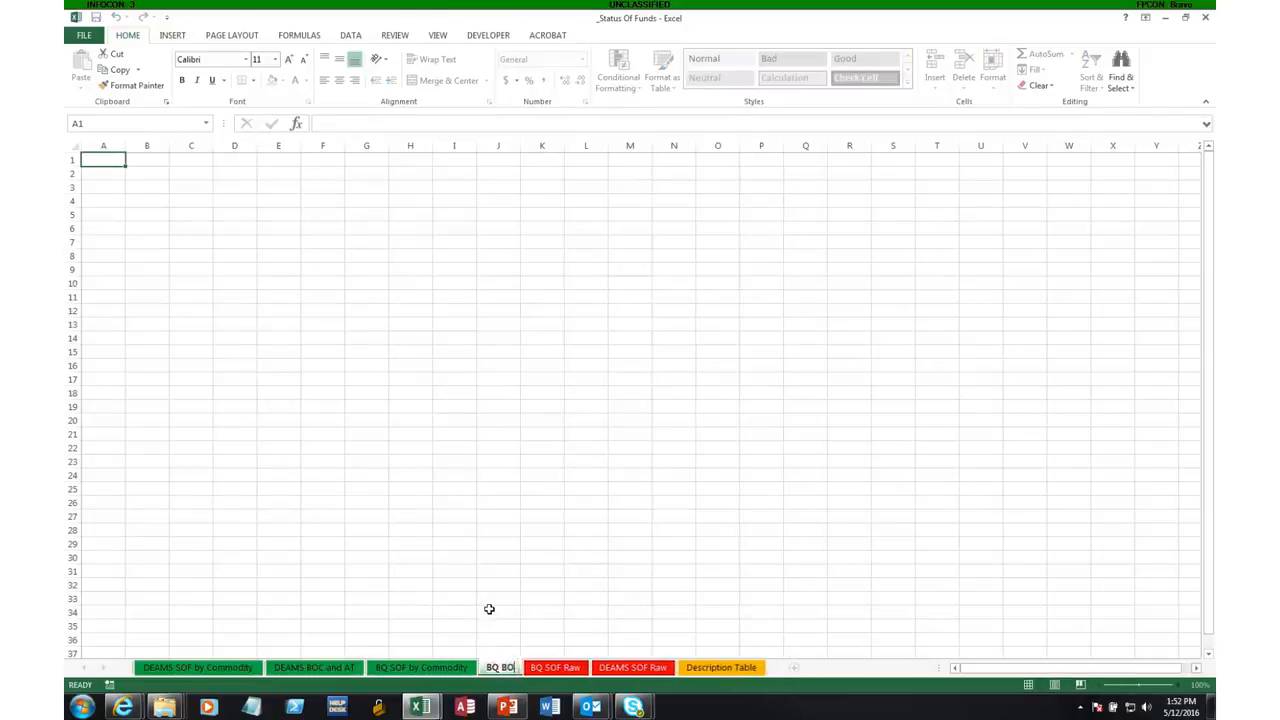
{"action": "type", "text": " and AT"}
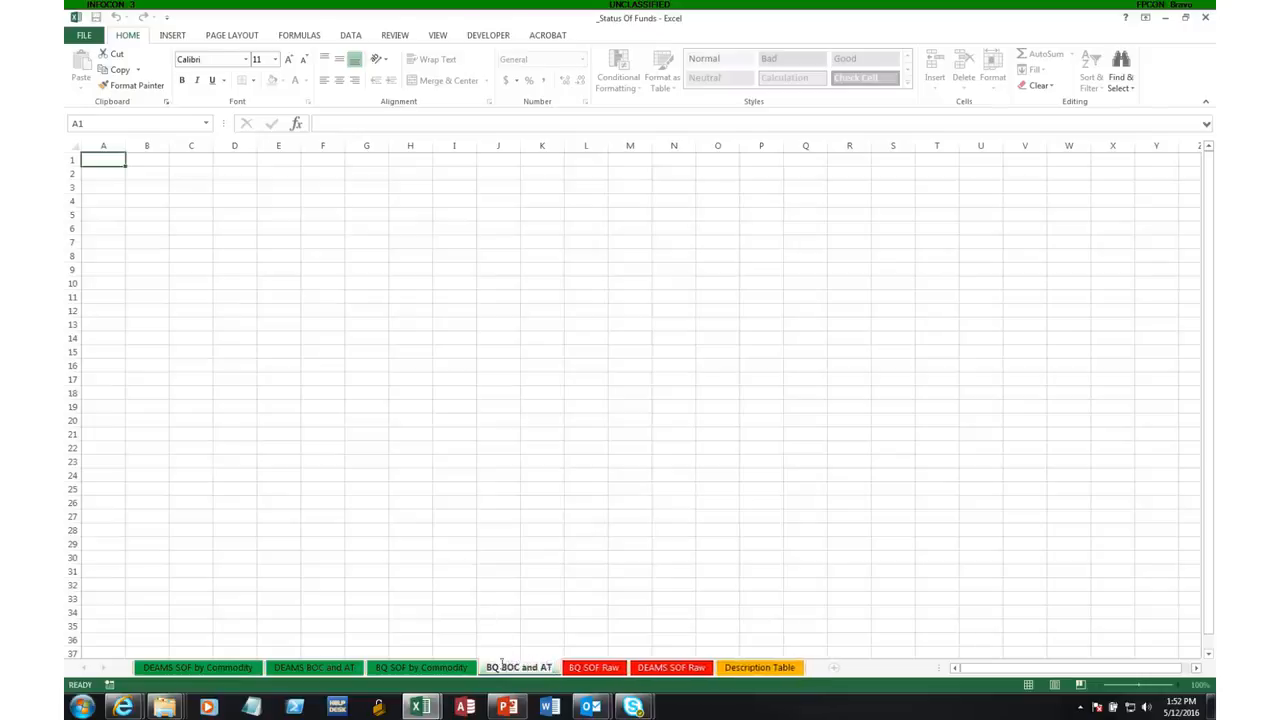
{"action": "left_click", "coordinate": [537, 650]}
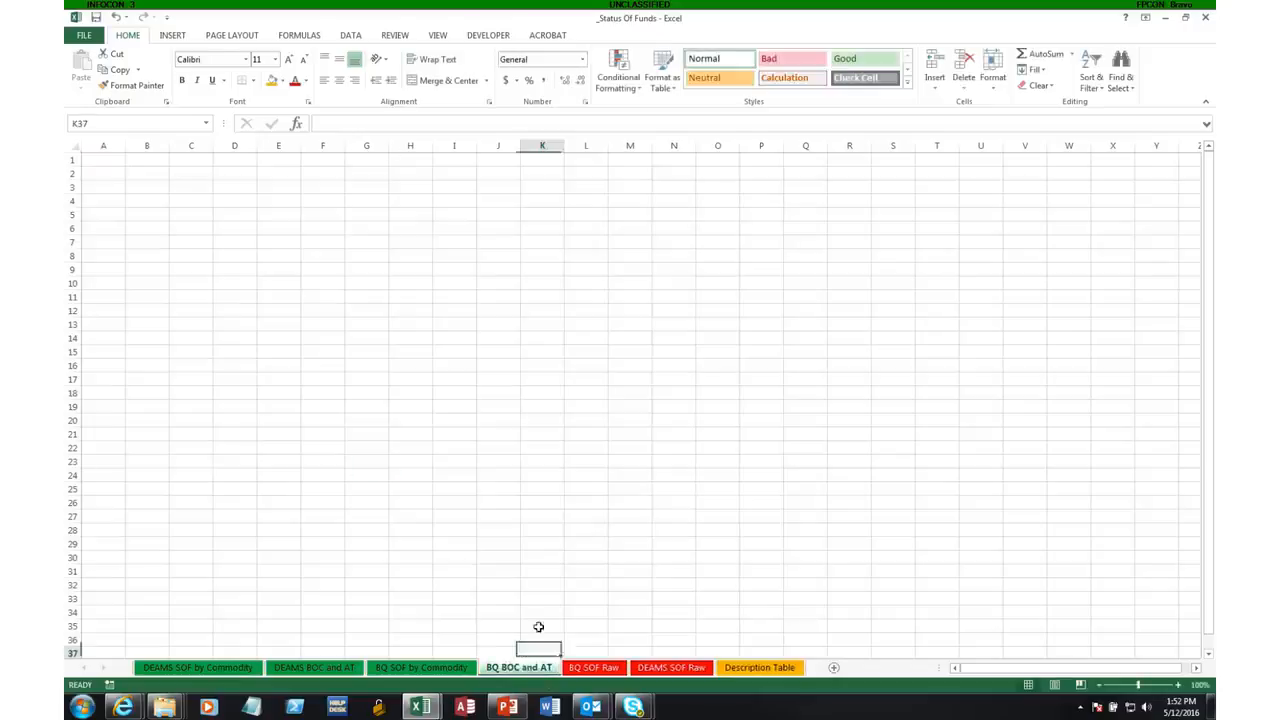
Select the entire PivotTable on the BQ SOF by Commodity sheet and copy it.
{"action": "left_click", "coordinate": [440, 670]}
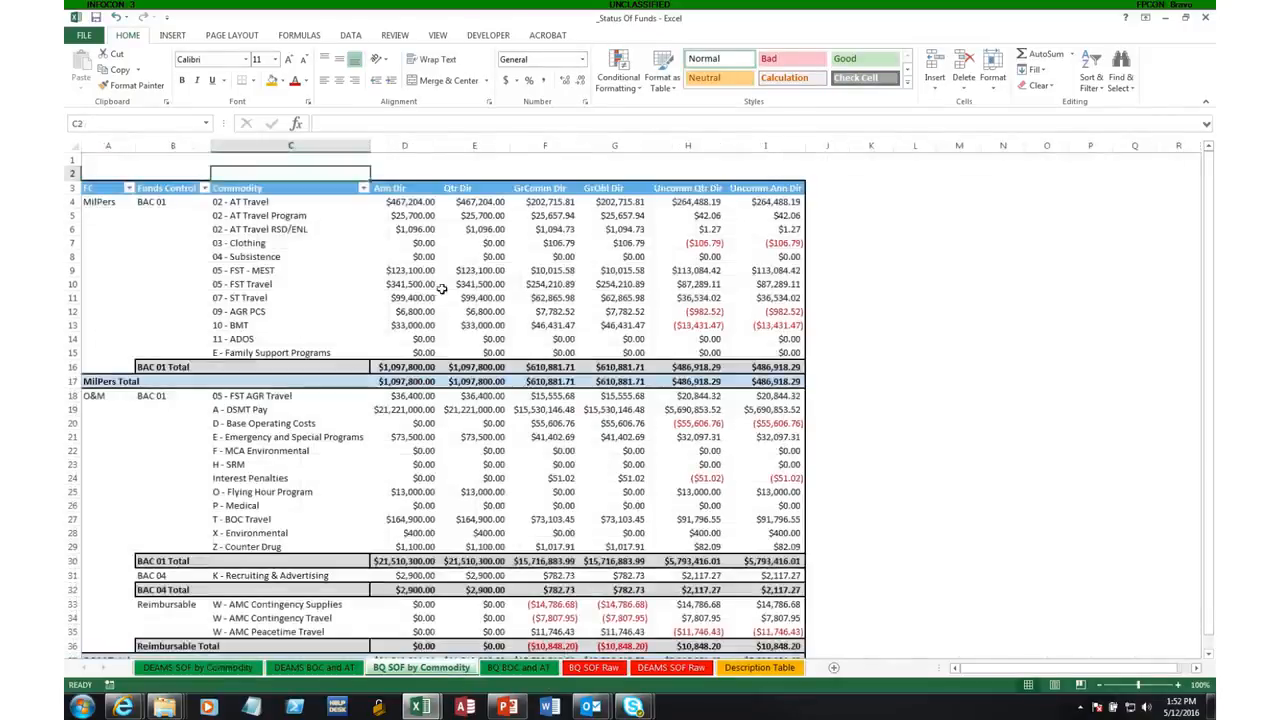
{"action": "left_click", "coordinate": [378, 325]}
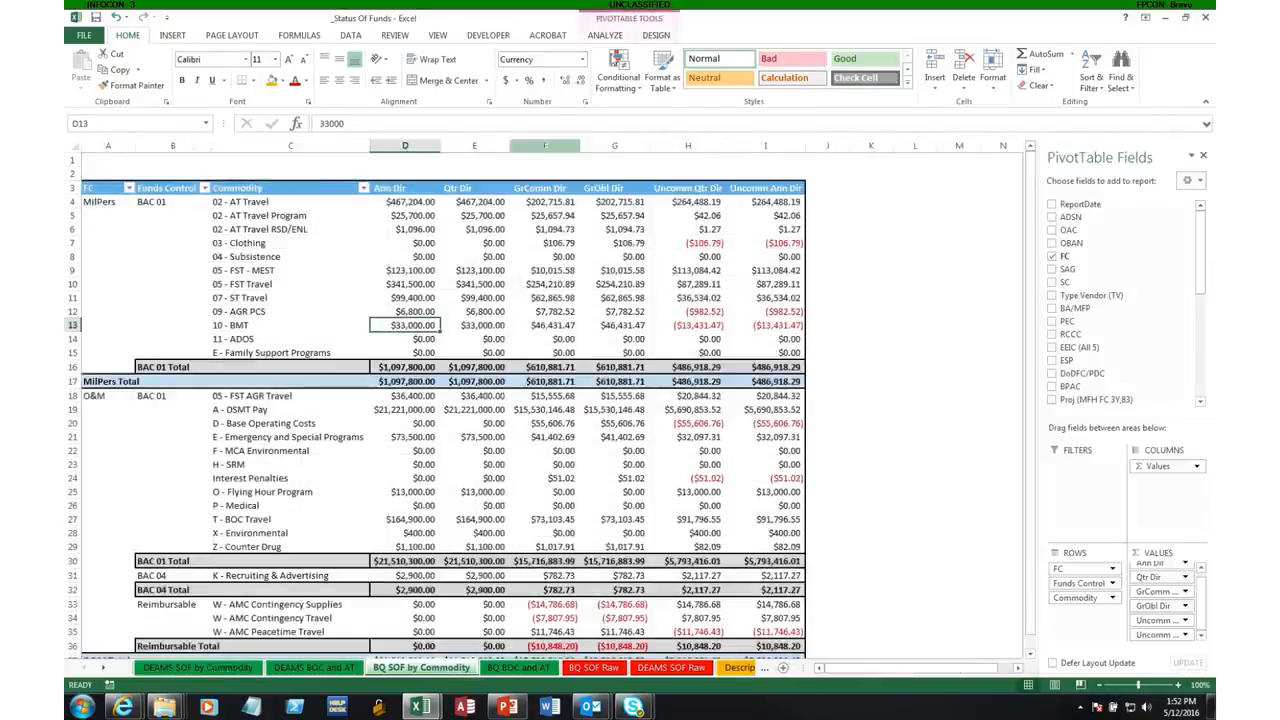
{"action": "left_click", "coordinate": [618, 37]}
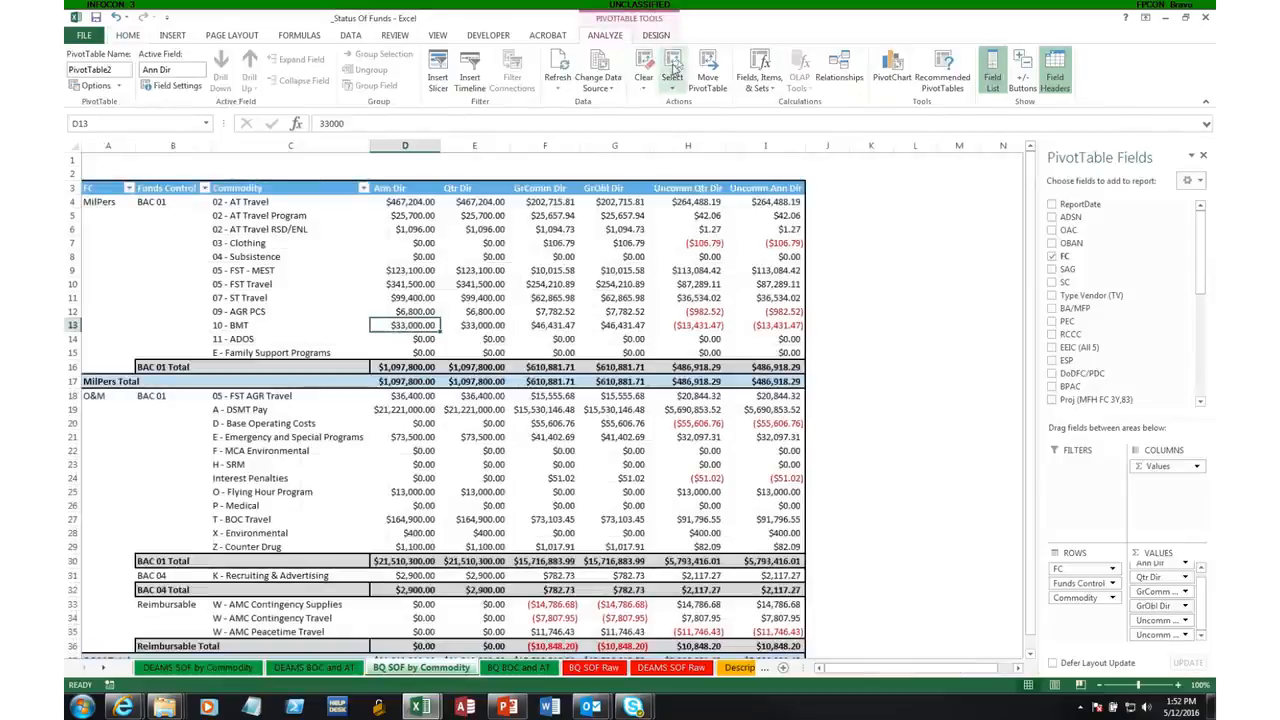
{"action": "left_click", "coordinate": [672, 80]}
{"action": "left_click", "coordinate": [711, 152]}
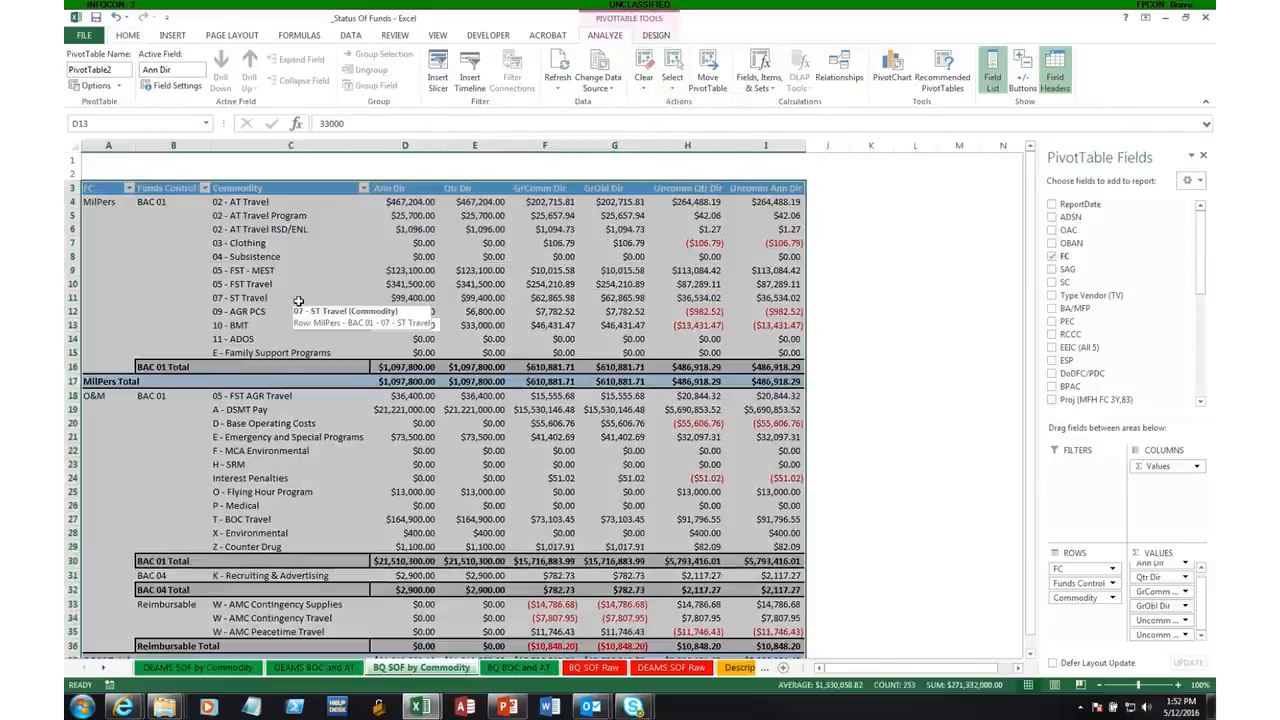
{"action": "key", "text": "ctrl+c"}
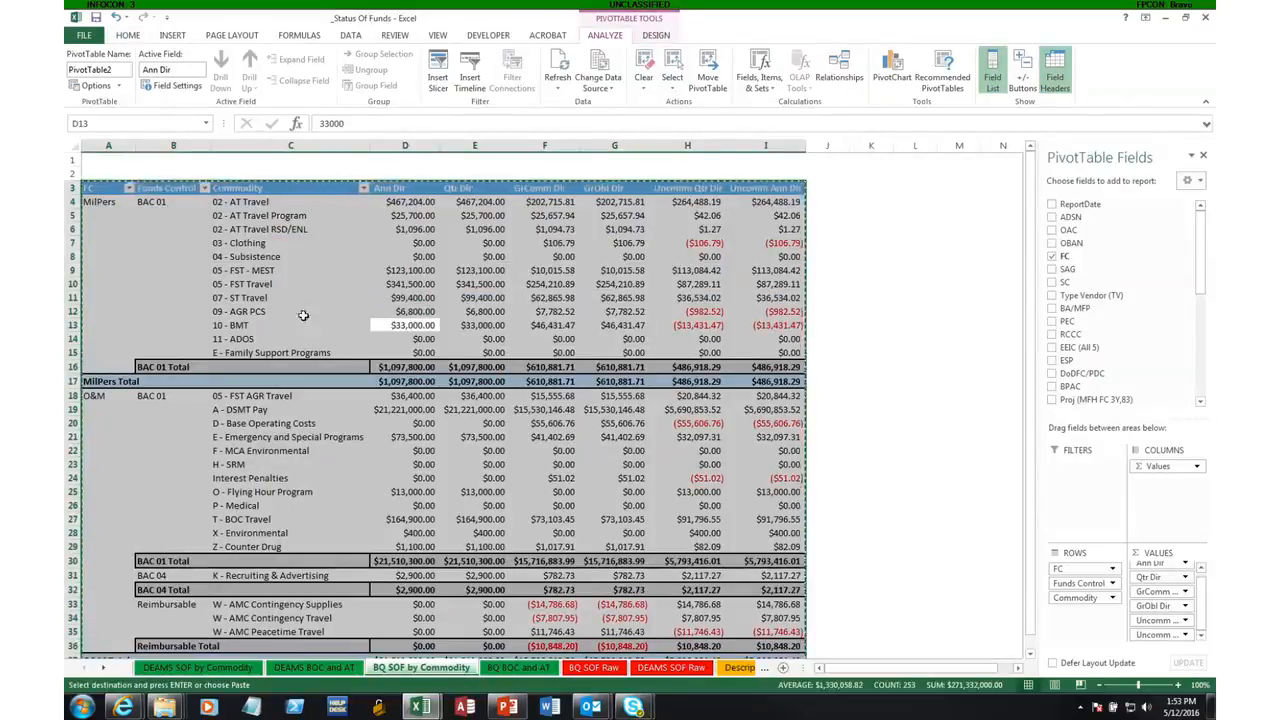
Paste the copied PivotTable into the BQ BOC and AT sheet starting at cell A2.
{"action": "left_click", "coordinate": [522, 667]}
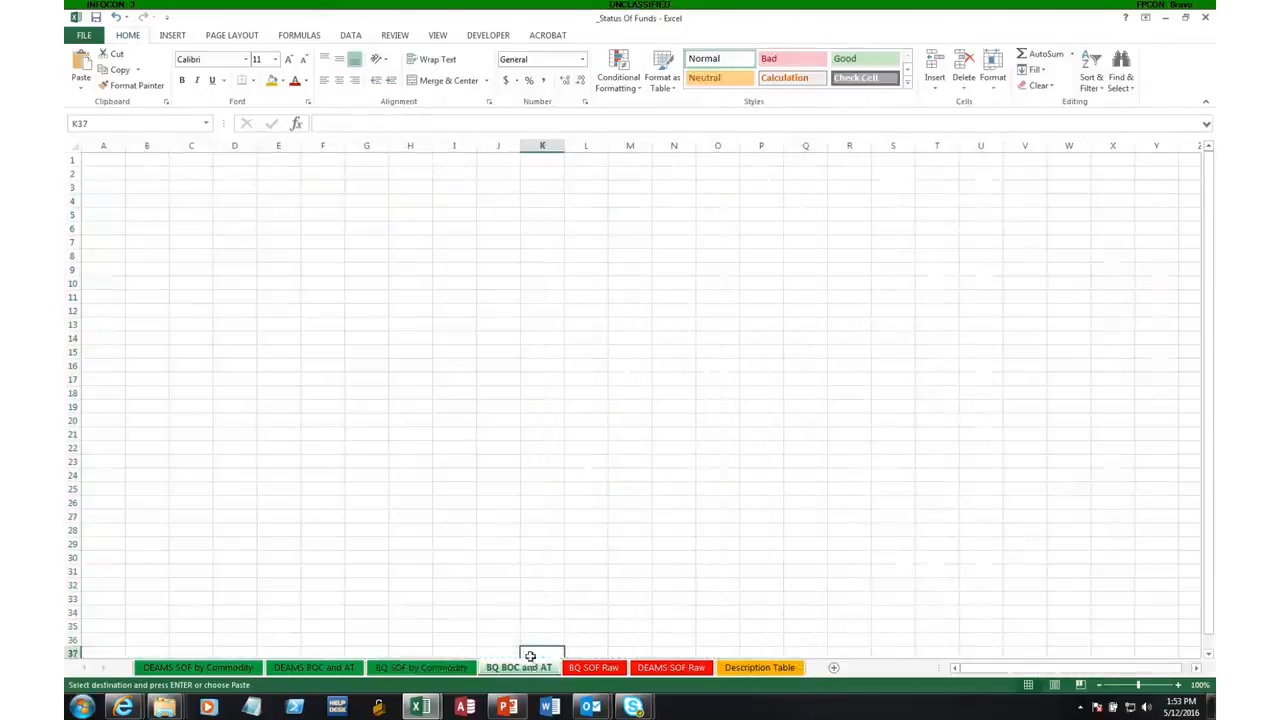
{"action": "left_click", "coordinate": [105, 174]}
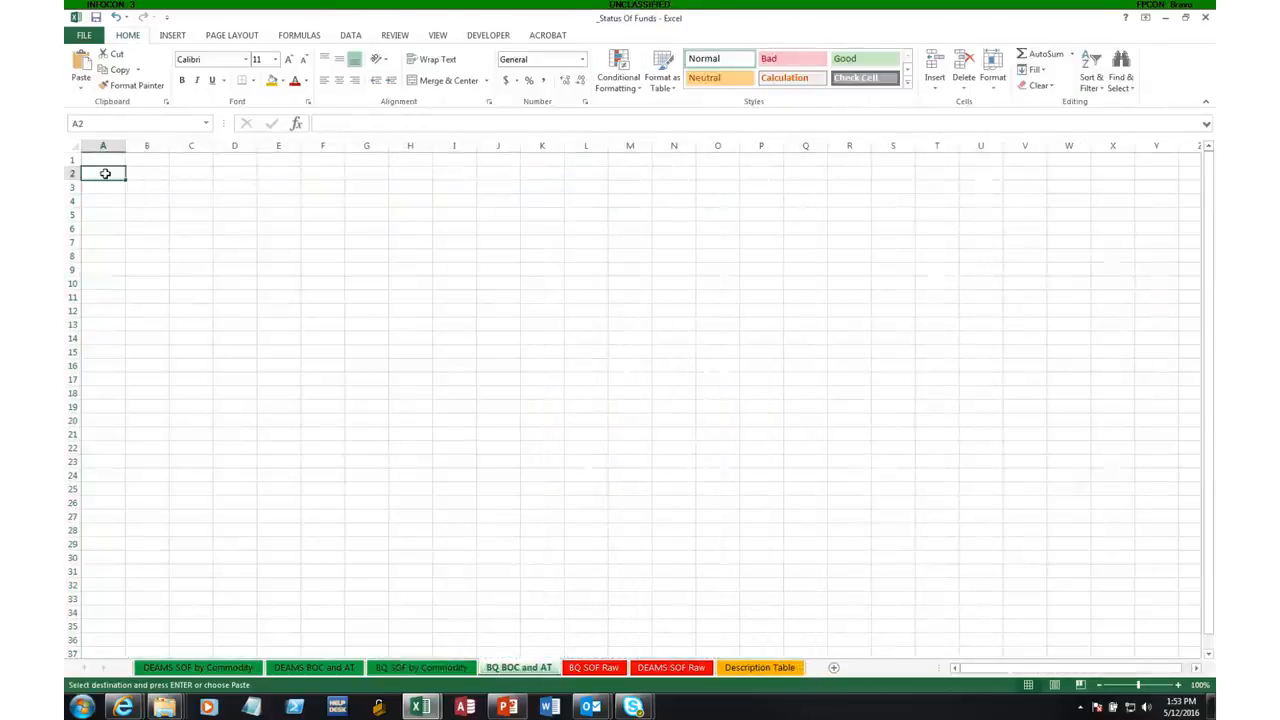
{"action": "right_click", "coordinate": [106, 175]}
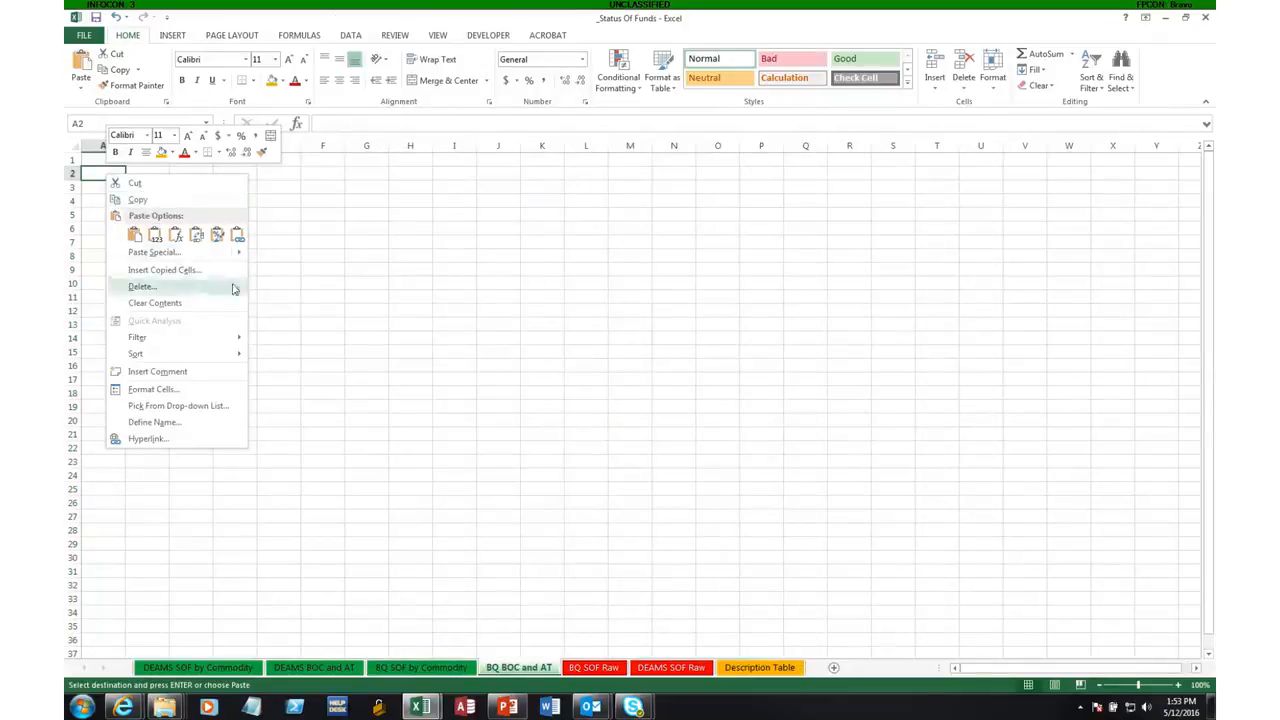
{"action": "left_click", "coordinate": [93, 172]}
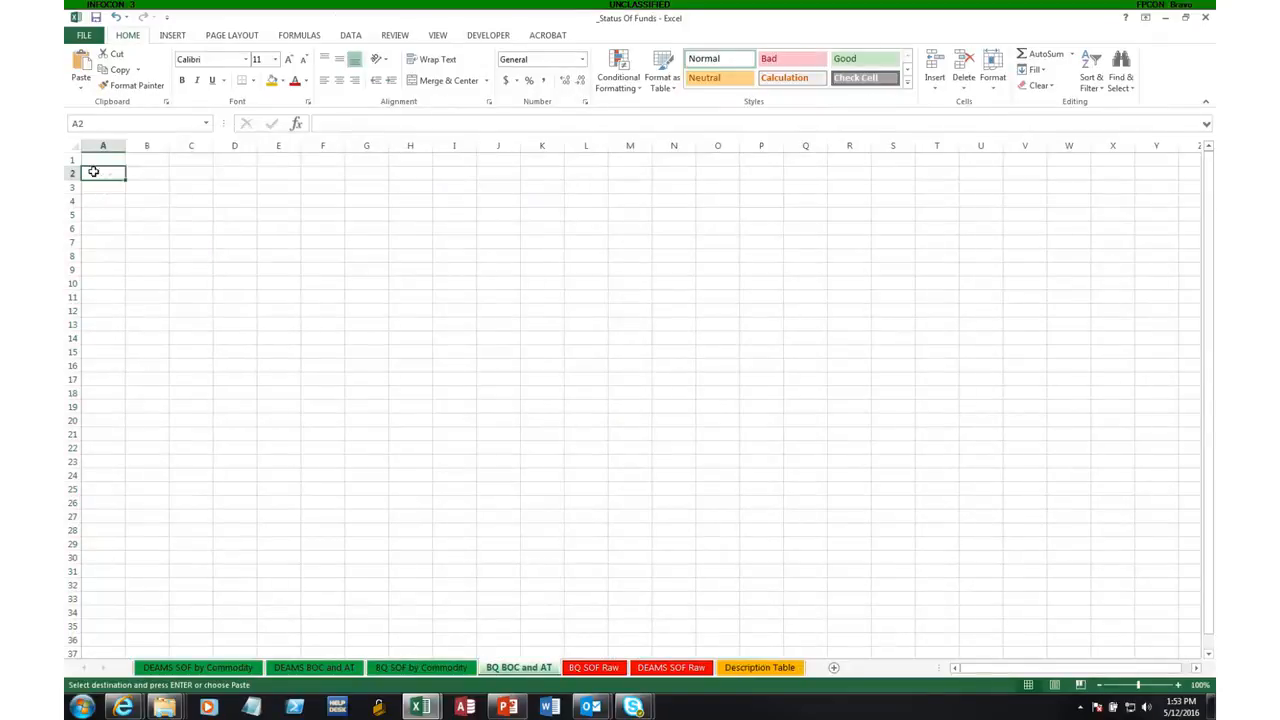
{"action": "key", "text": "ctrl+v"}
Autofit the width of the pasted PivotTable's columns A to I and hide the sheet's gridlines.
{"action": "left_click_drag", "start_coordinate": [93, 155], "coordinate": [460, 640]}
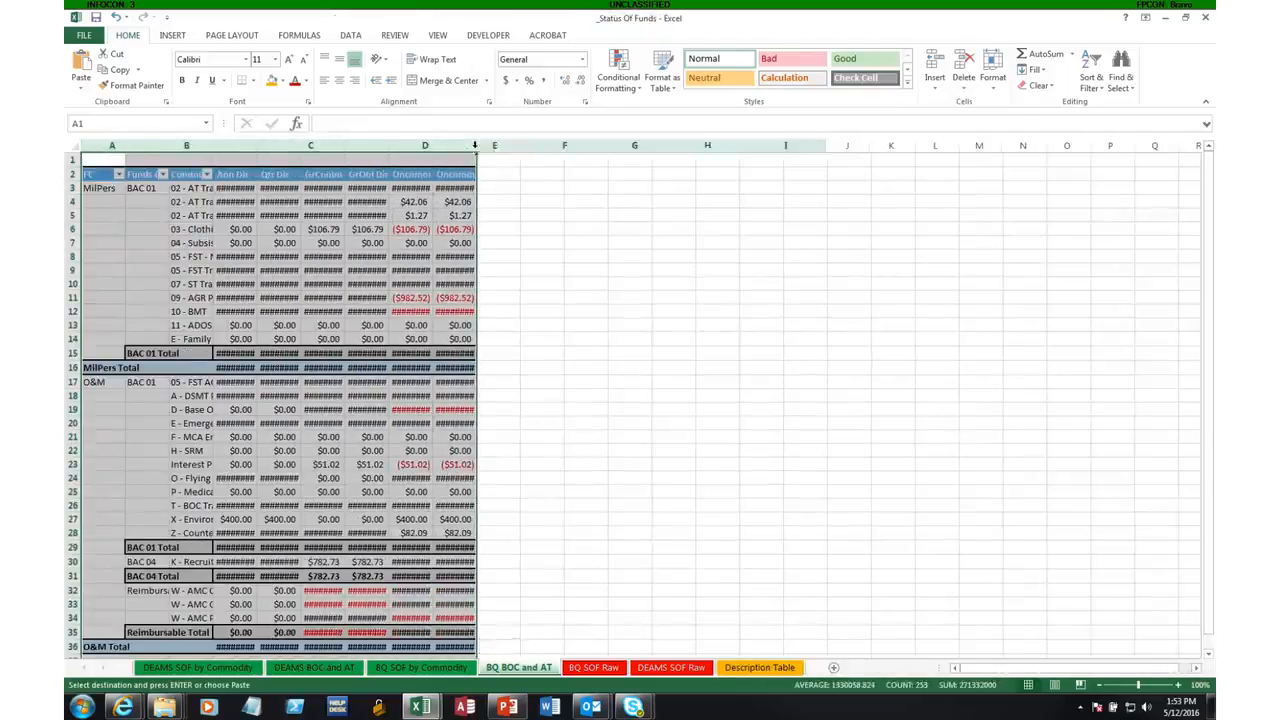
{"action": "double_click", "coordinate": [474, 147]}
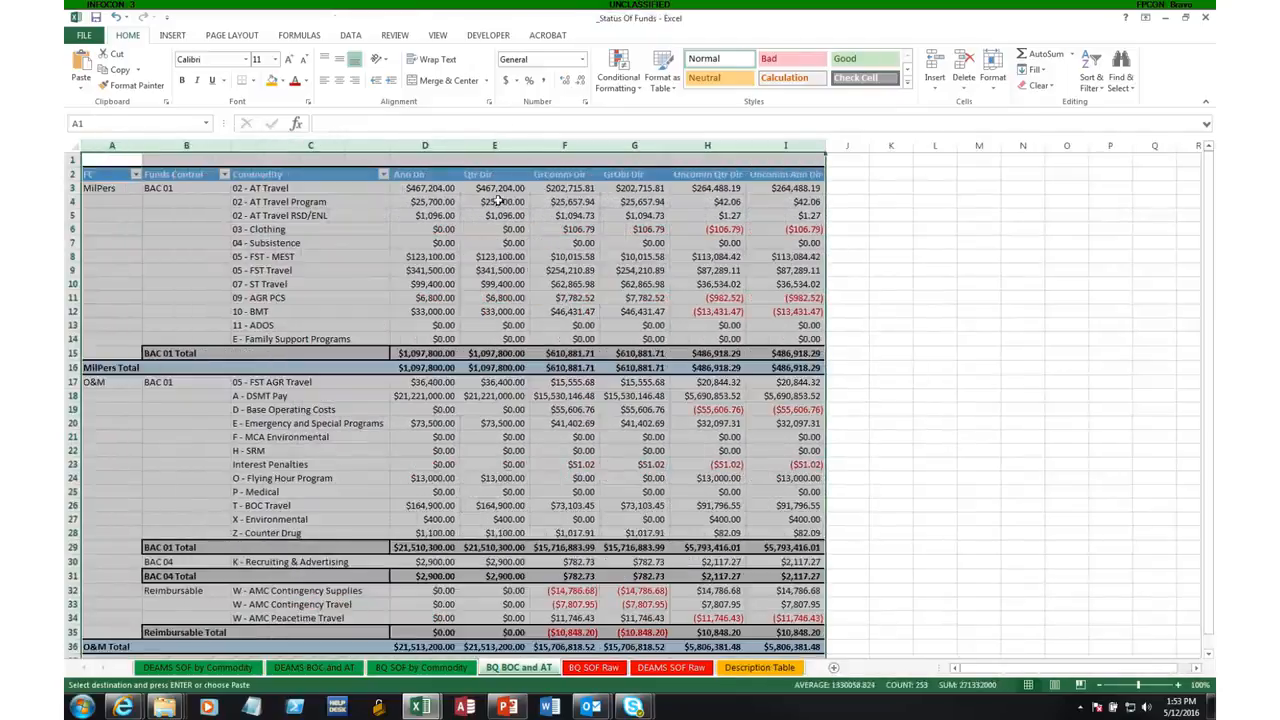
{"action": "left_click", "coordinate": [437, 37]}
{"action": "left_click", "coordinate": [245, 83]}
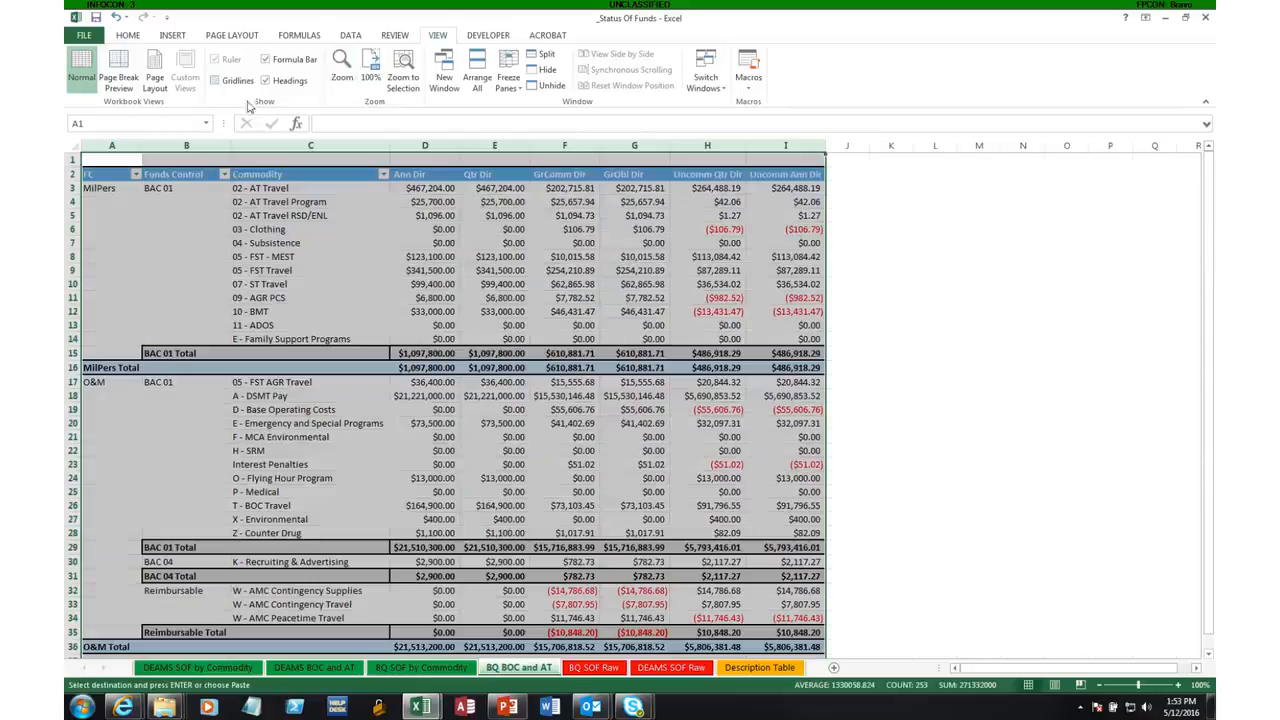
Move the PivotTable's Commodity field from rows to filters and add Resource Center as the last row field.
{"action": "left_click", "coordinate": [705, 297]}
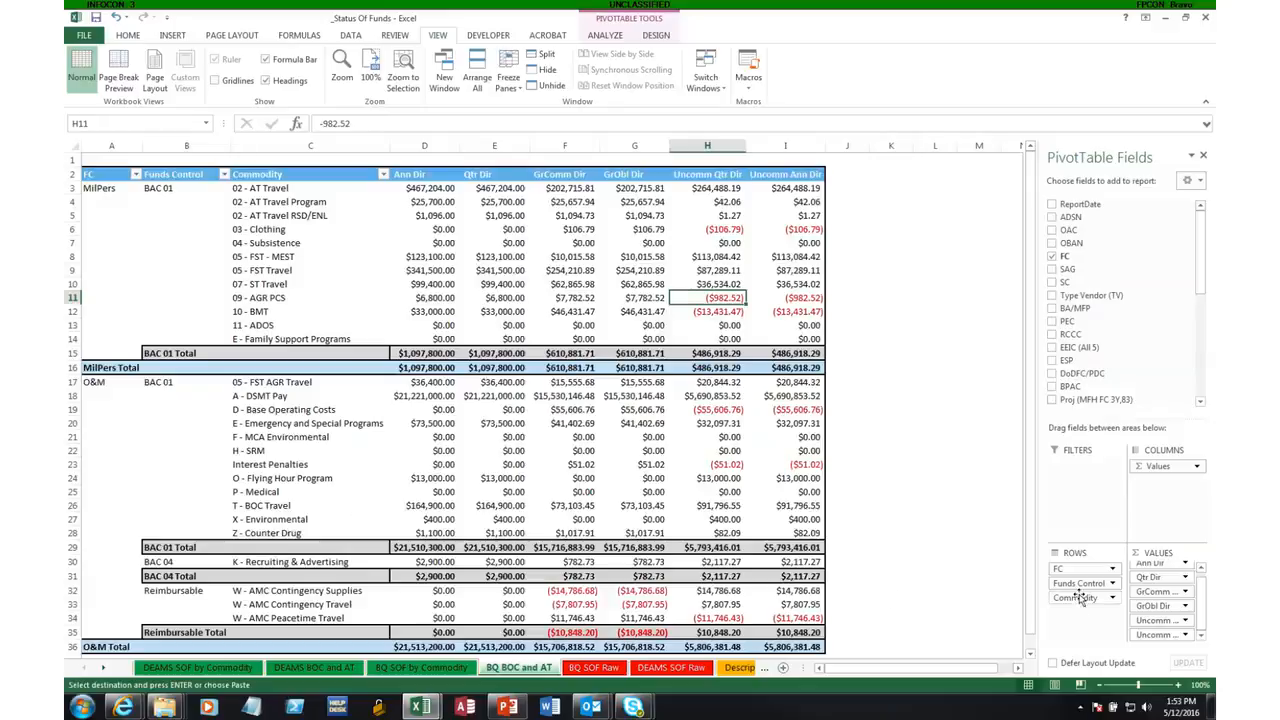
{"action": "left_click_drag", "start_coordinate": [1080, 599], "coordinate": [1077, 479]}
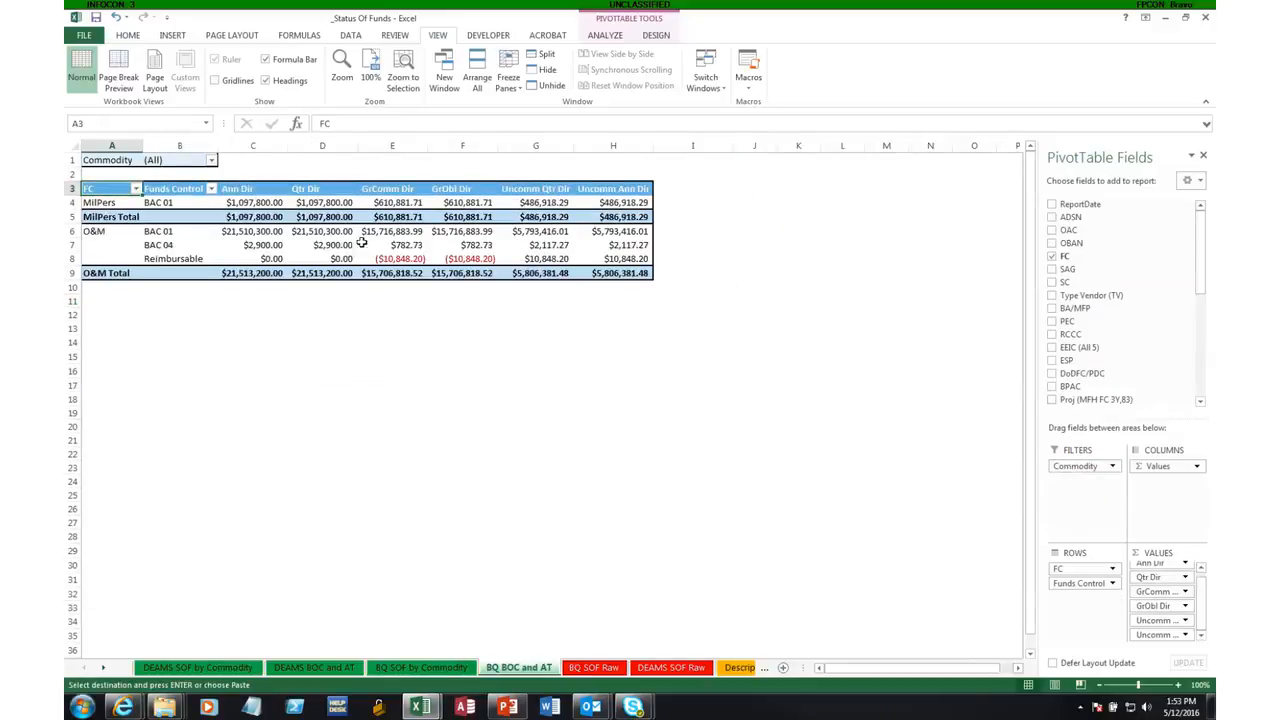
{"action": "left_click_drag", "start_coordinate": [1203, 246], "coordinate": [1205, 358]}
{"action": "left_click_drag", "start_coordinate": [1137, 384], "coordinate": [1085, 600]}
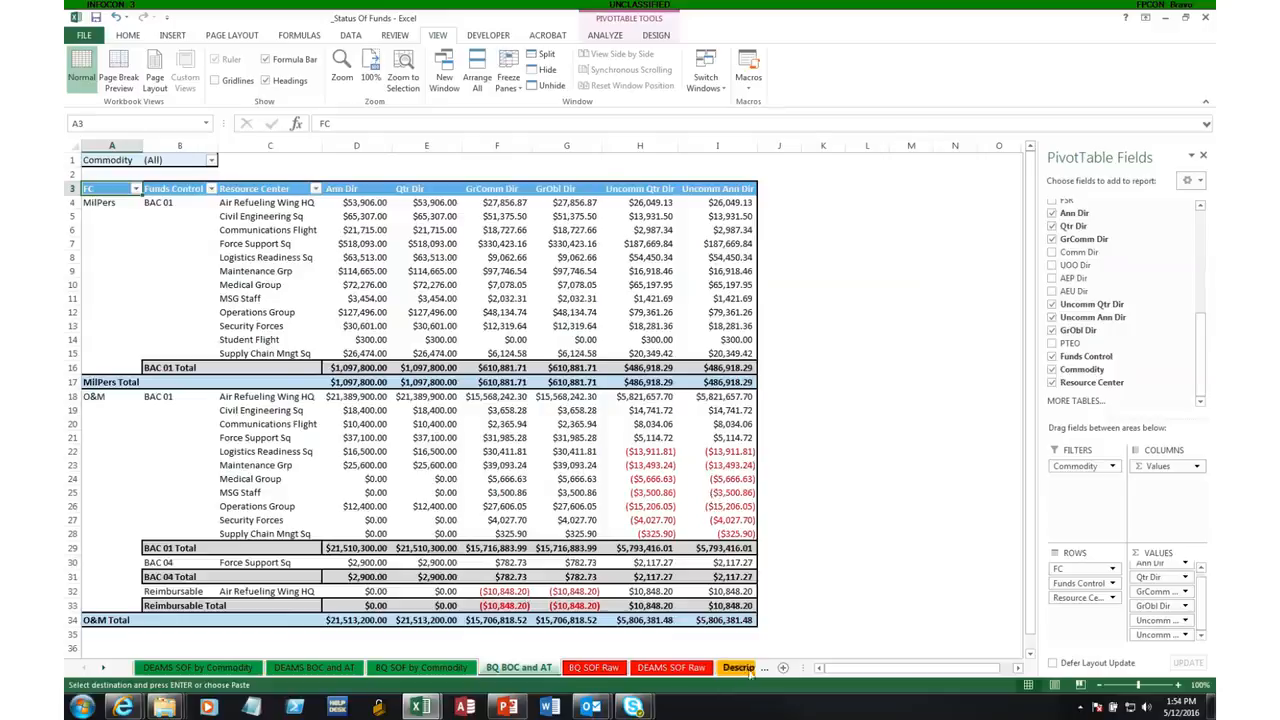
{"action": "left_click_drag", "start_coordinate": [803, 671], "coordinate": [913, 671]}
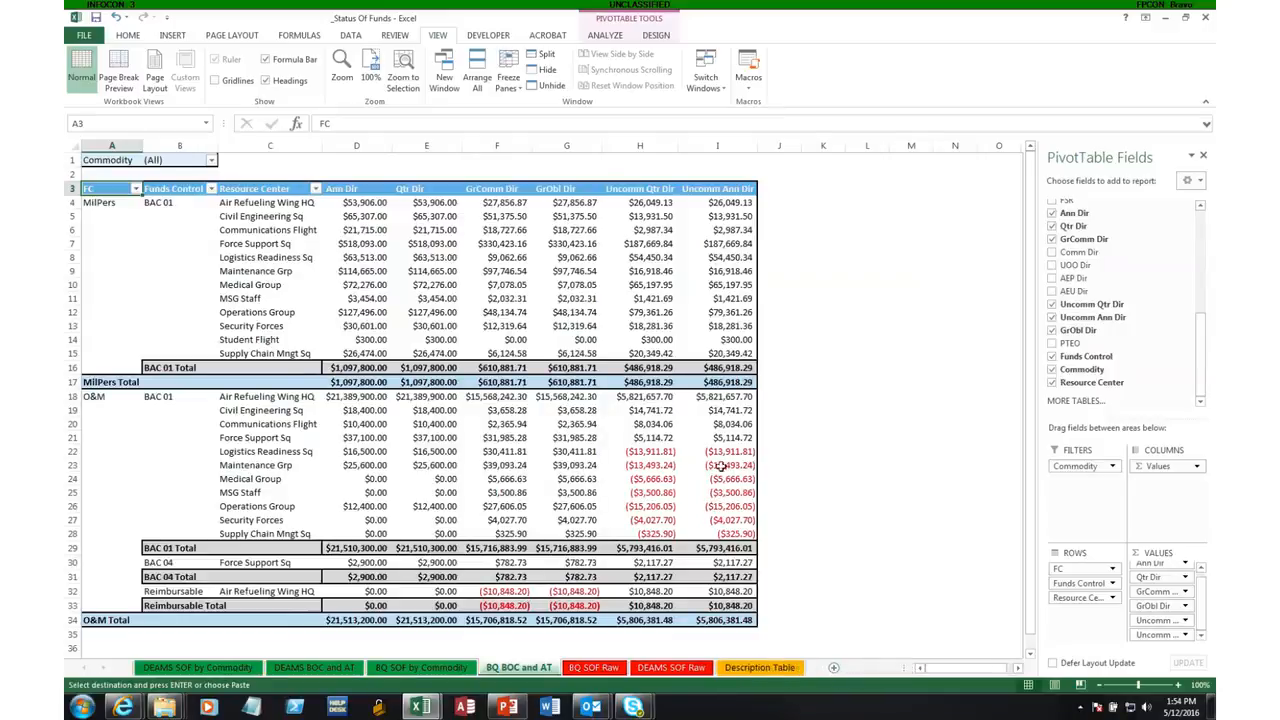
Allow multiple items in the Commodity filter, deselect all, and include 02 - AT Travel and 02 - AT Travel RSD/ENL.
{"action": "left_click", "coordinate": [212, 161]}
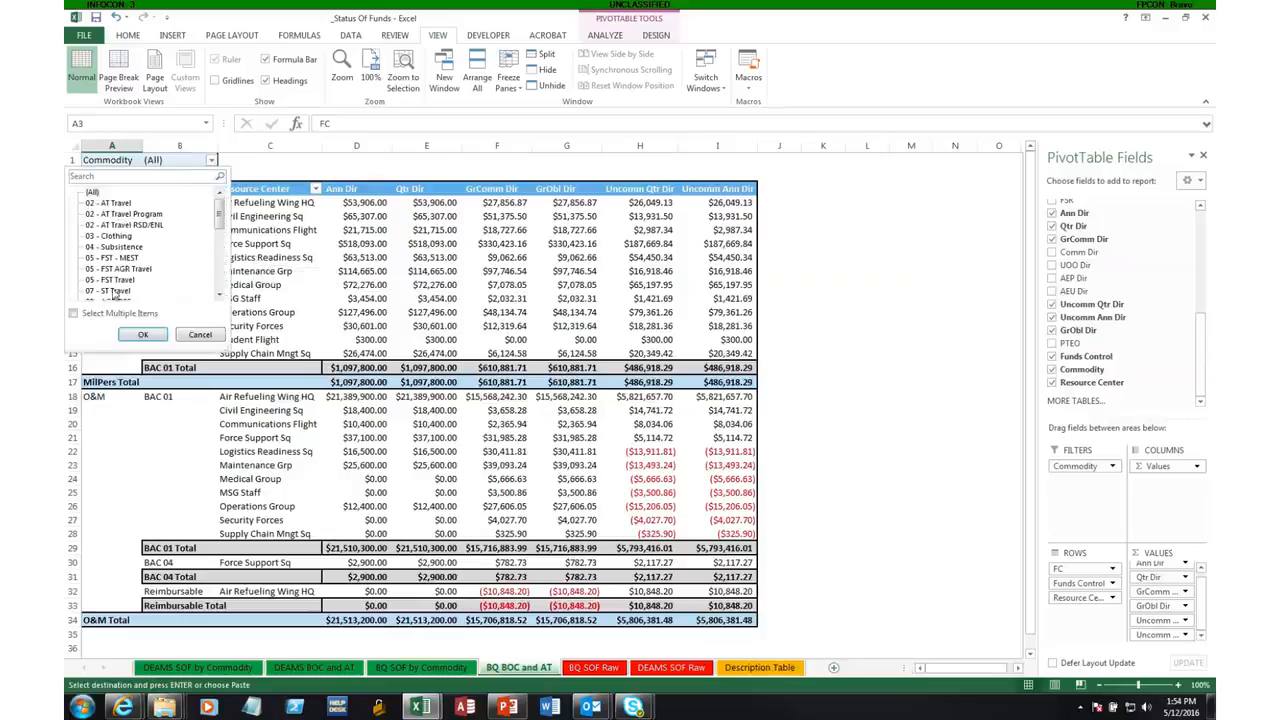
{"action": "left_click", "coordinate": [73, 314]}
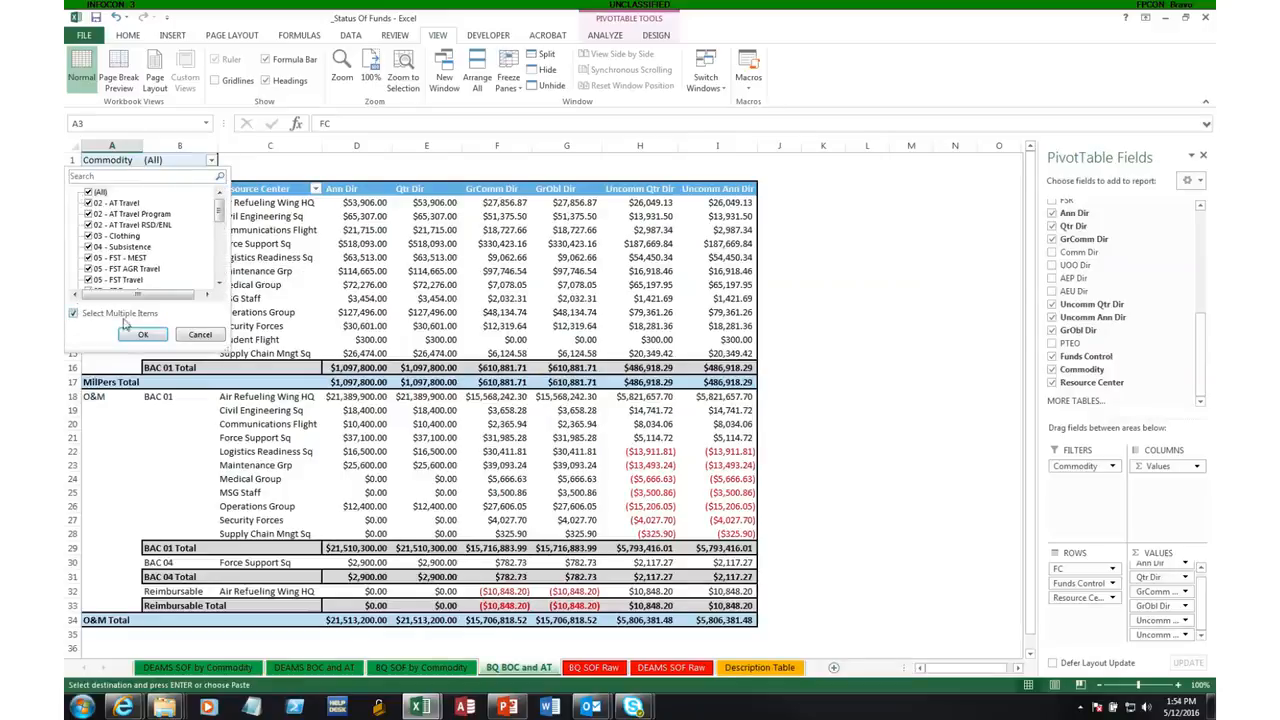
{"action": "left_click", "coordinate": [89, 192]}
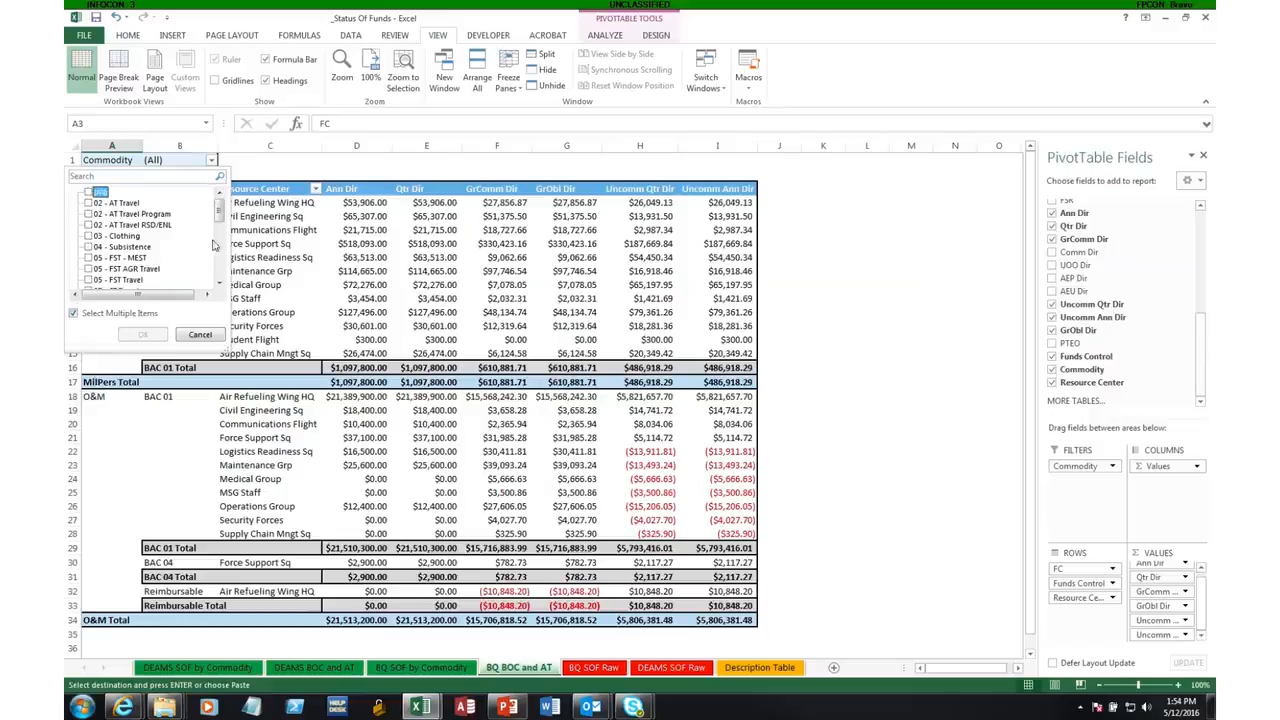
{"action": "left_click", "coordinate": [89, 203]}
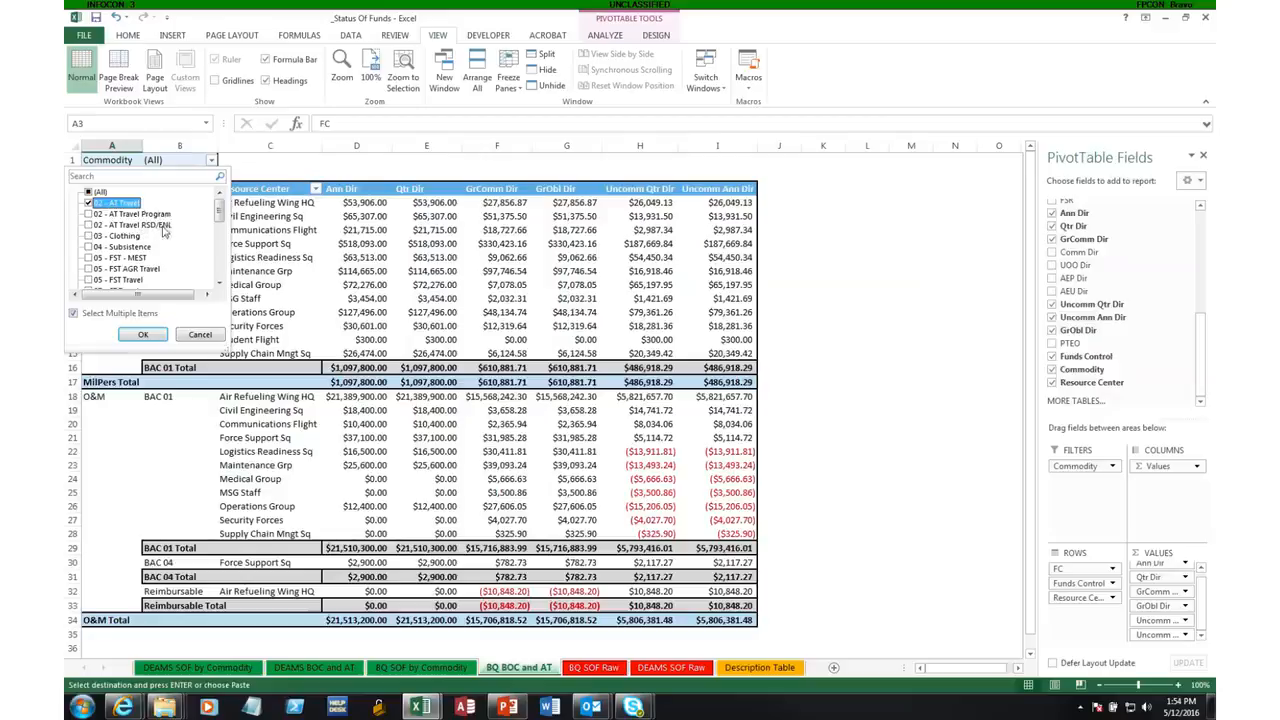
{"action": "left_click", "coordinate": [89, 225]}
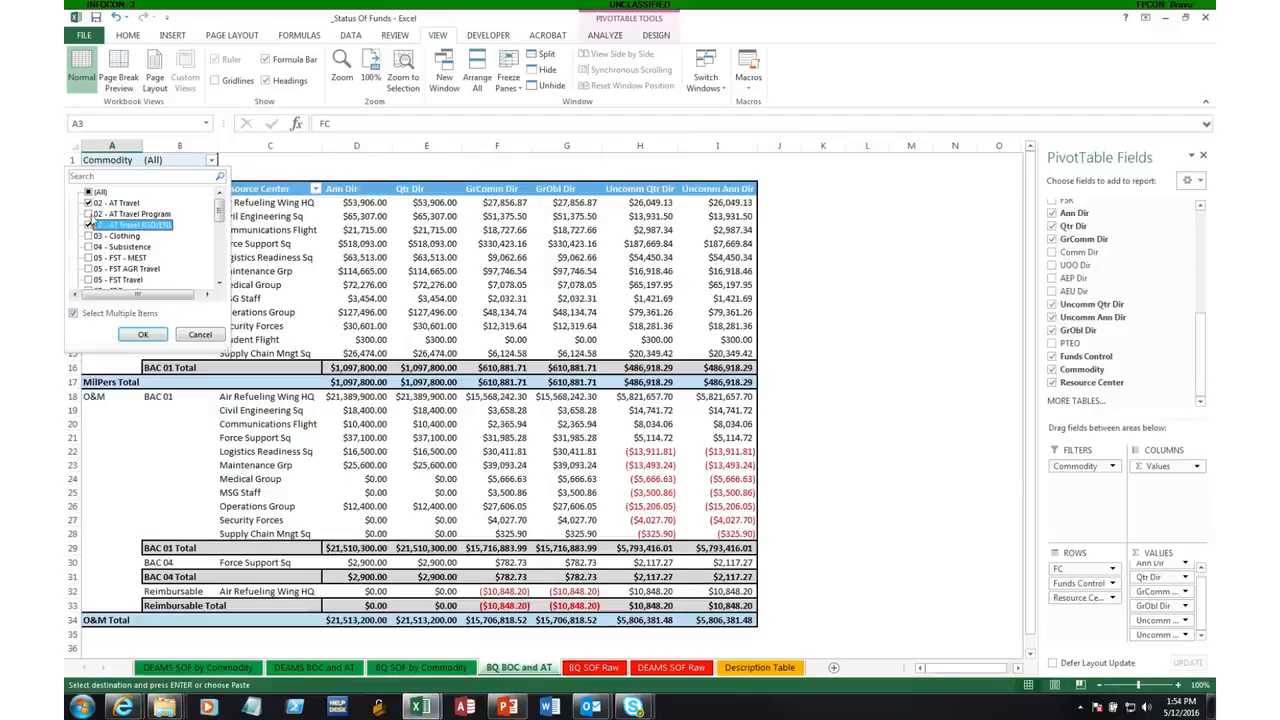
Add 03 - Clothing, 04 - Subsistence, D - Base Operating Costs and T - BOC Travel to the Commodity filter selection and apply it.
{"action": "left_click", "coordinate": [220, 214]}
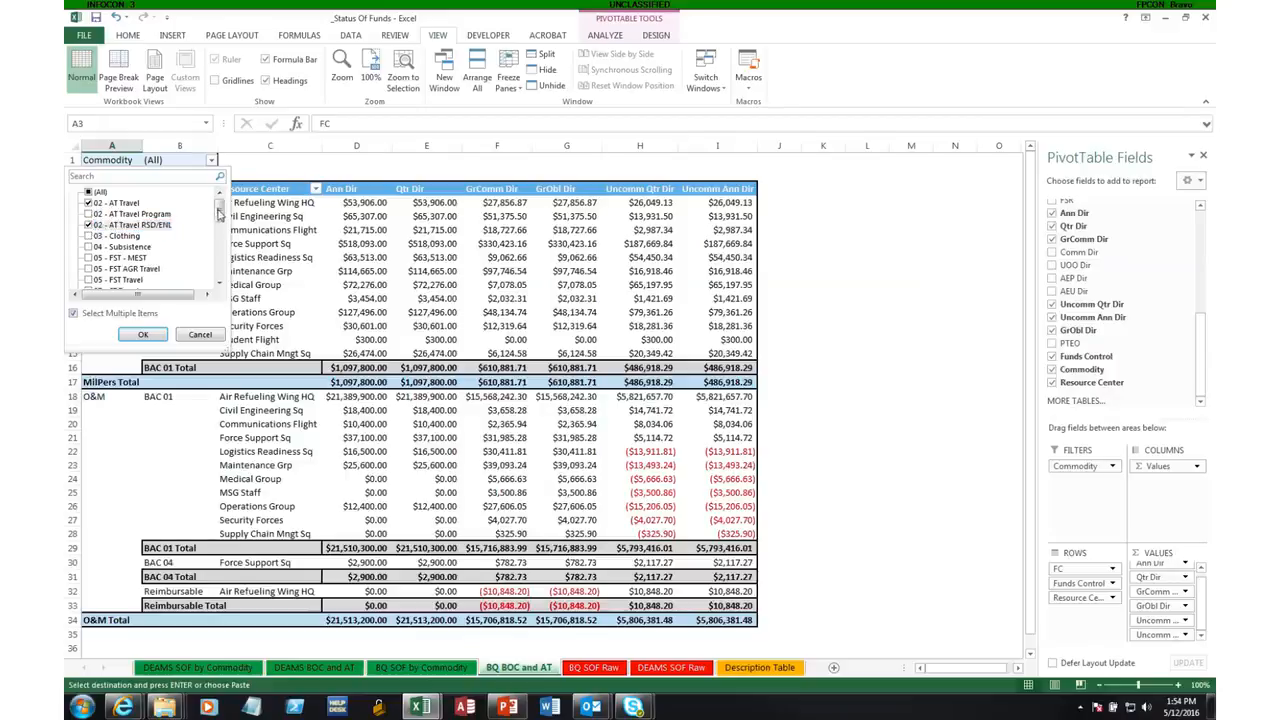
{"action": "left_click", "coordinate": [89, 236]}
{"action": "left_click", "coordinate": [88, 247]}
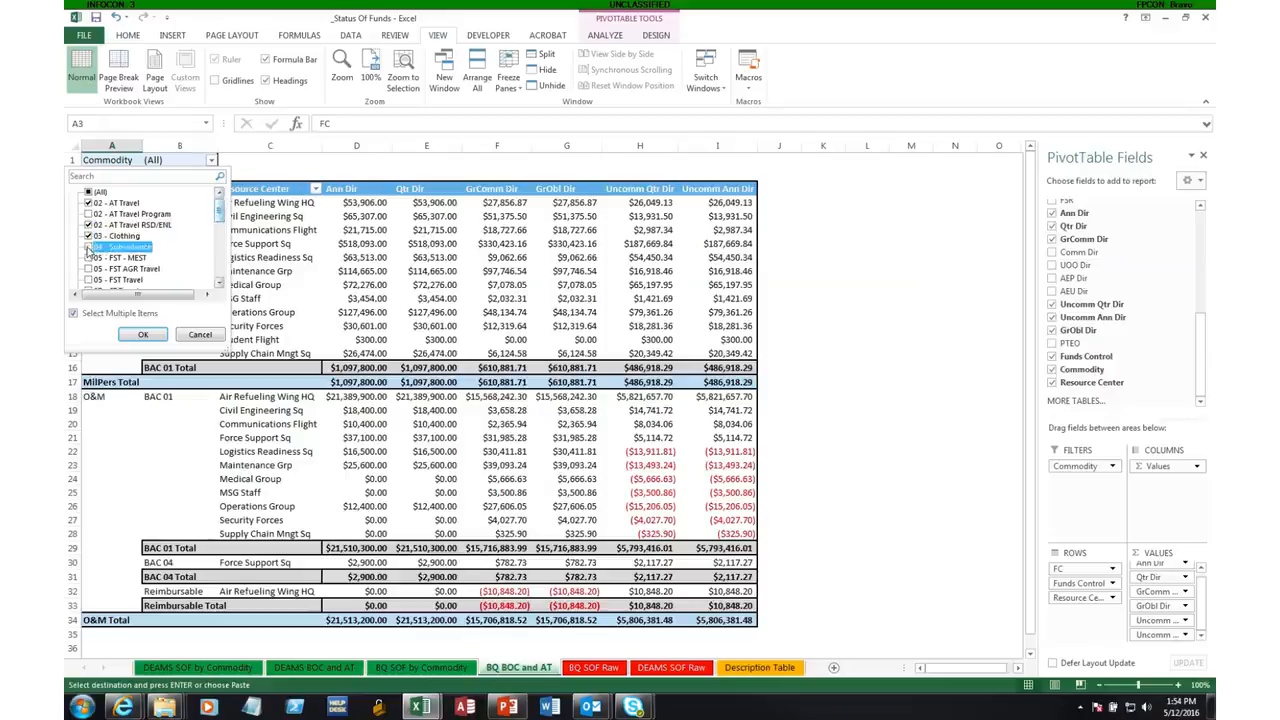
{"action": "left_click", "coordinate": [220, 214]}
{"action": "left_click_drag", "start_coordinate": [220, 214], "coordinate": [220, 242]}
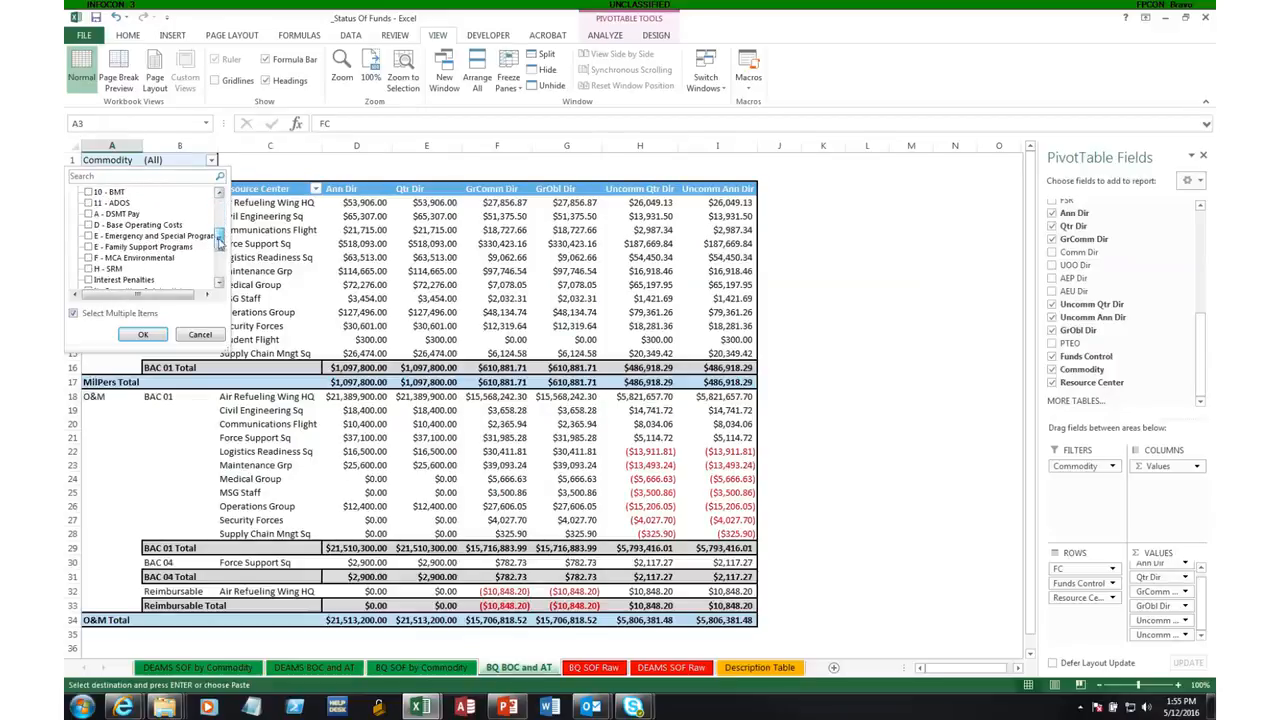
{"action": "left_click", "coordinate": [90, 226]}
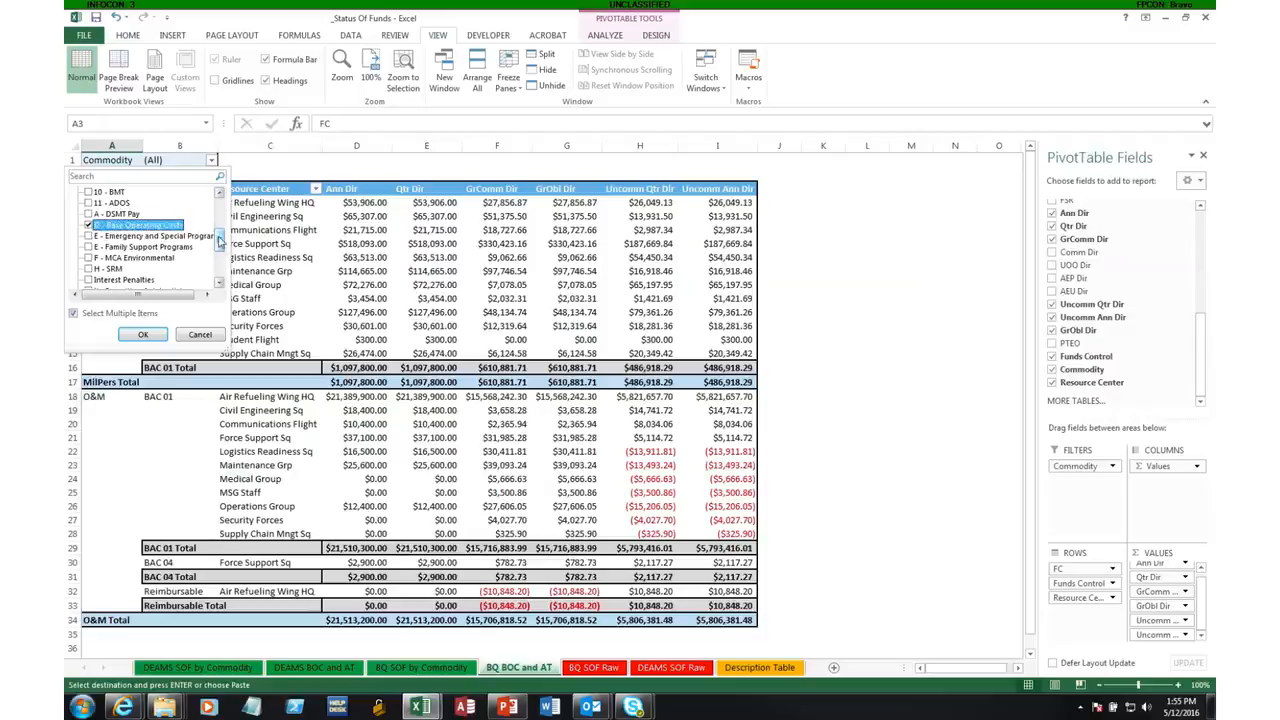
{"action": "left_click_drag", "start_coordinate": [220, 241], "coordinate": [220, 257]}
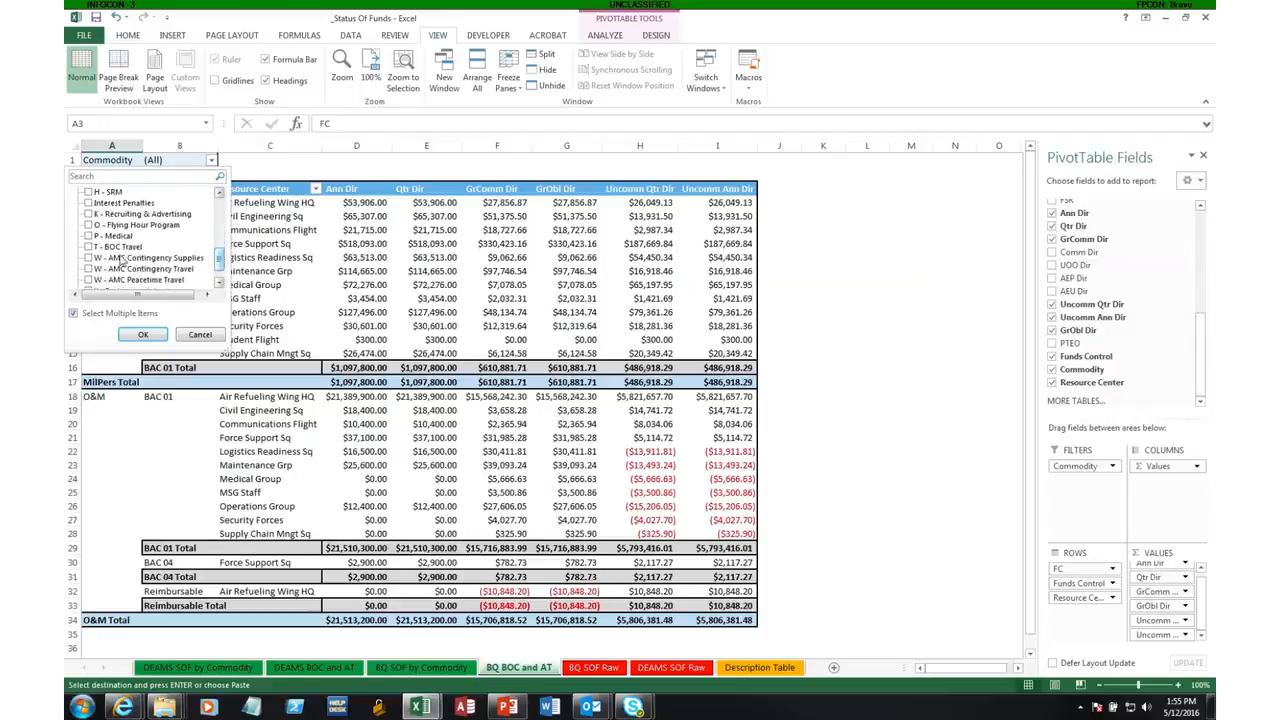
{"action": "left_click", "coordinate": [90, 247]}
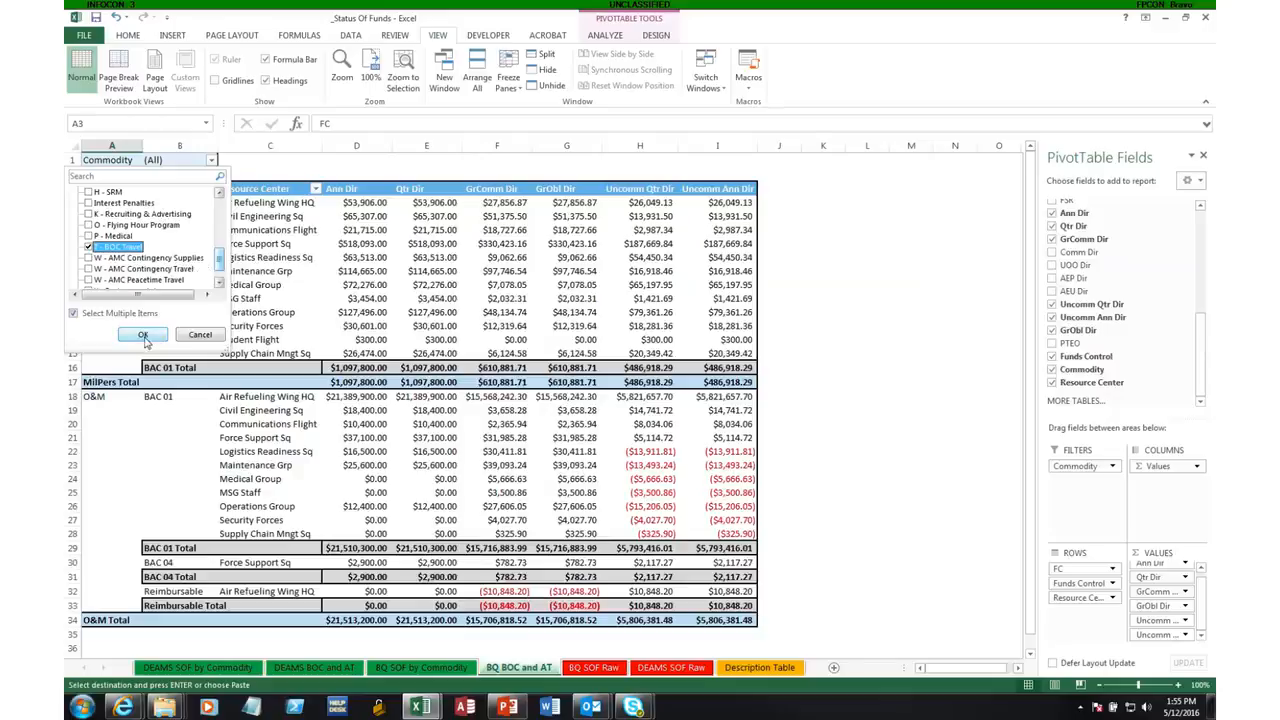
{"action": "scroll", "coordinate": [224, 272], "scroll_direction": "down", "scroll_amount": 1}
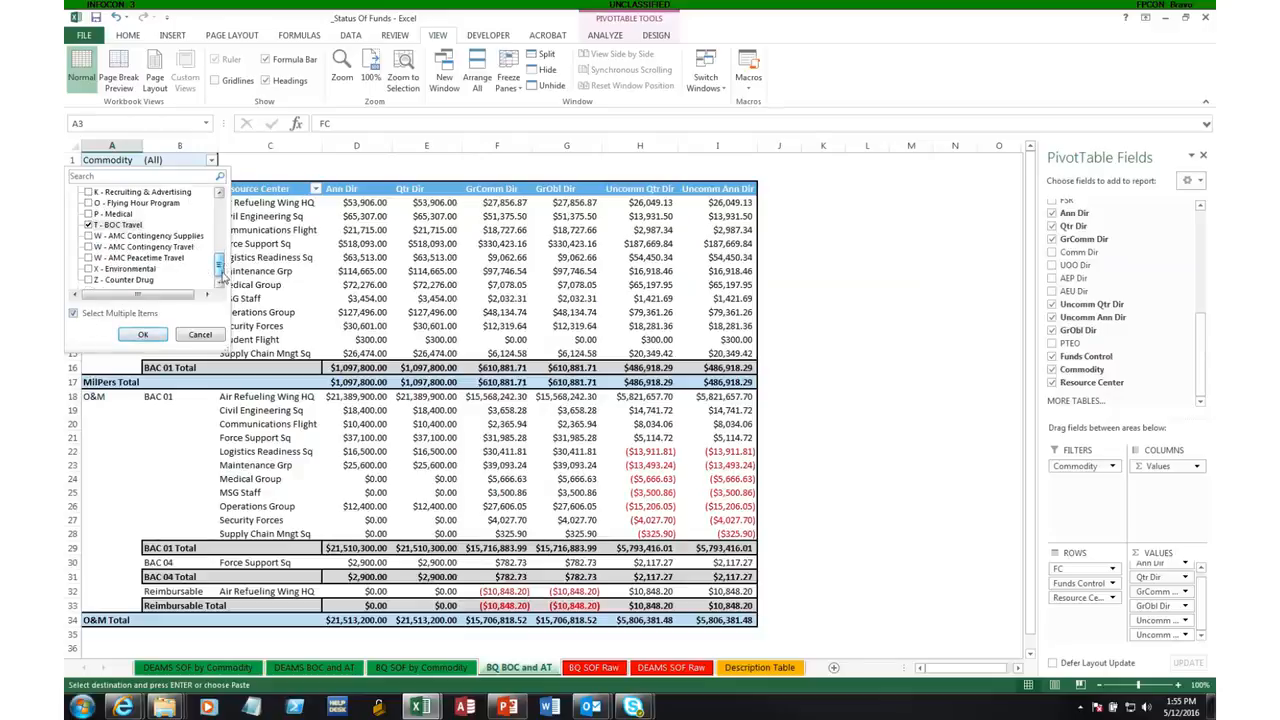
{"action": "left_click", "coordinate": [147, 336]}
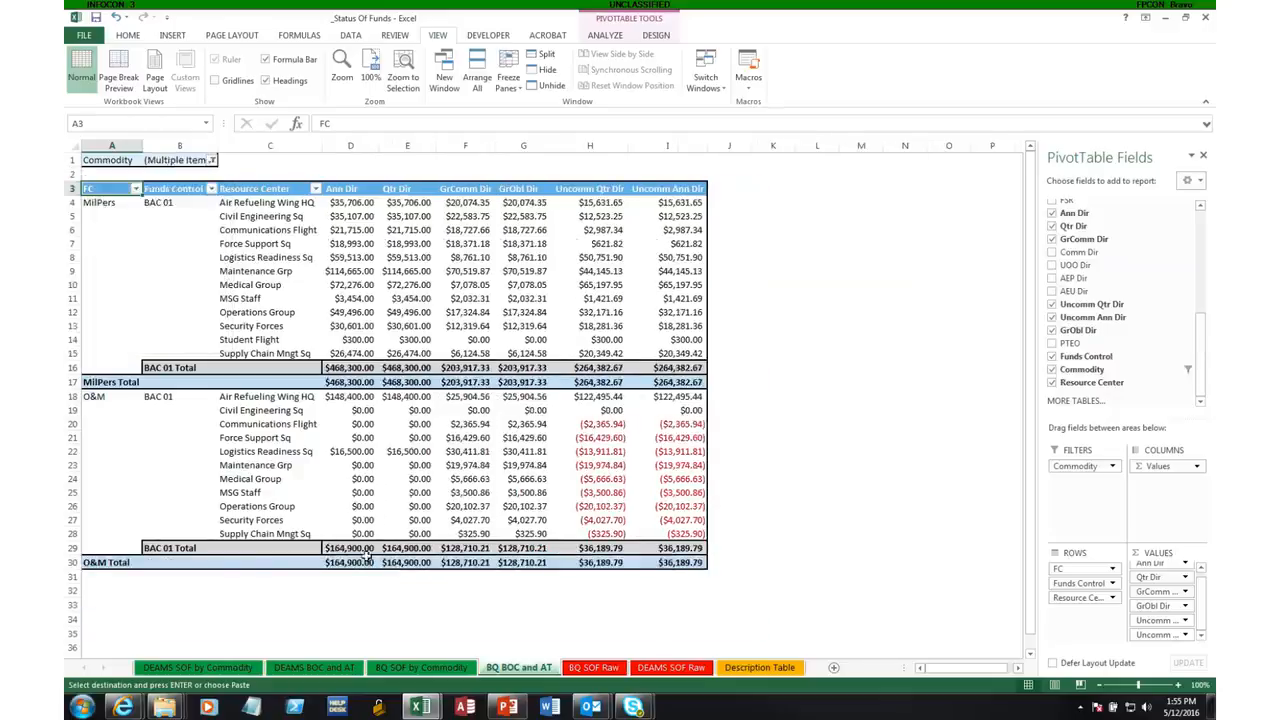
Move the Commodity field into rows above Resource Center, review the breakdown by commodity, and return the field to filters.
{"action": "mouse_move", "coordinate": [422, 567]}
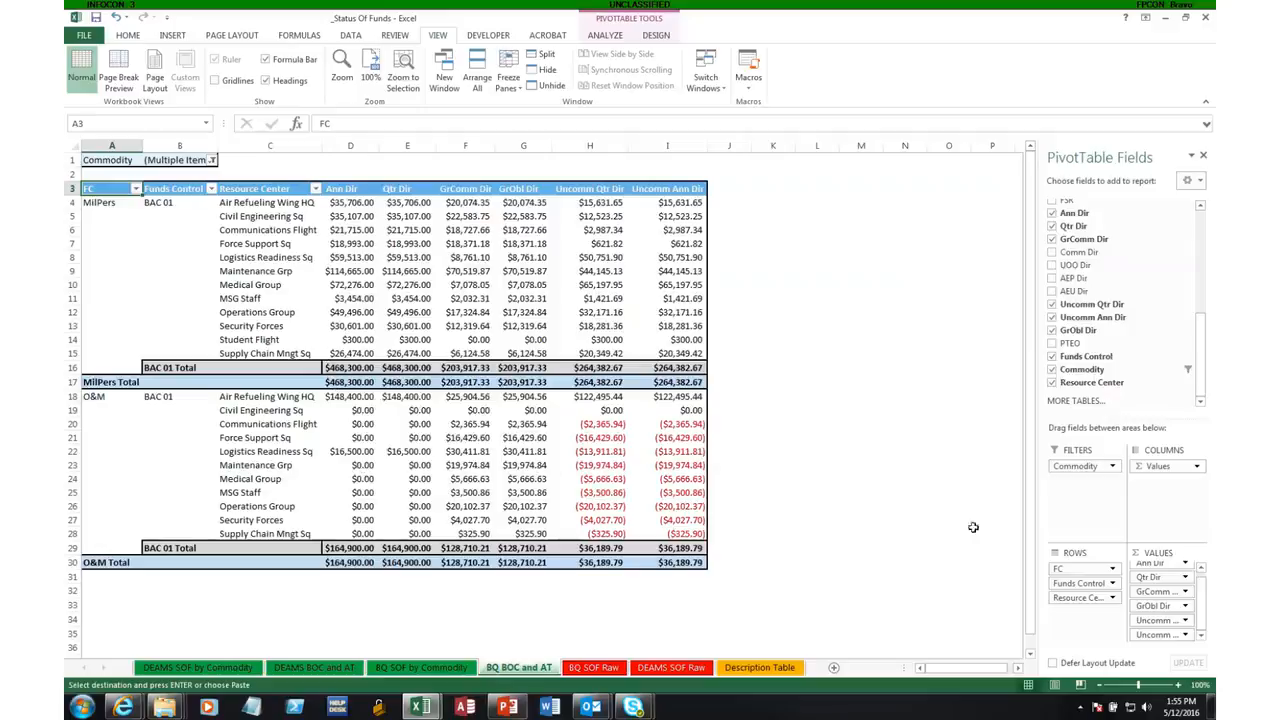
{"action": "left_click_drag", "start_coordinate": [1066, 470], "coordinate": [1085, 590]}
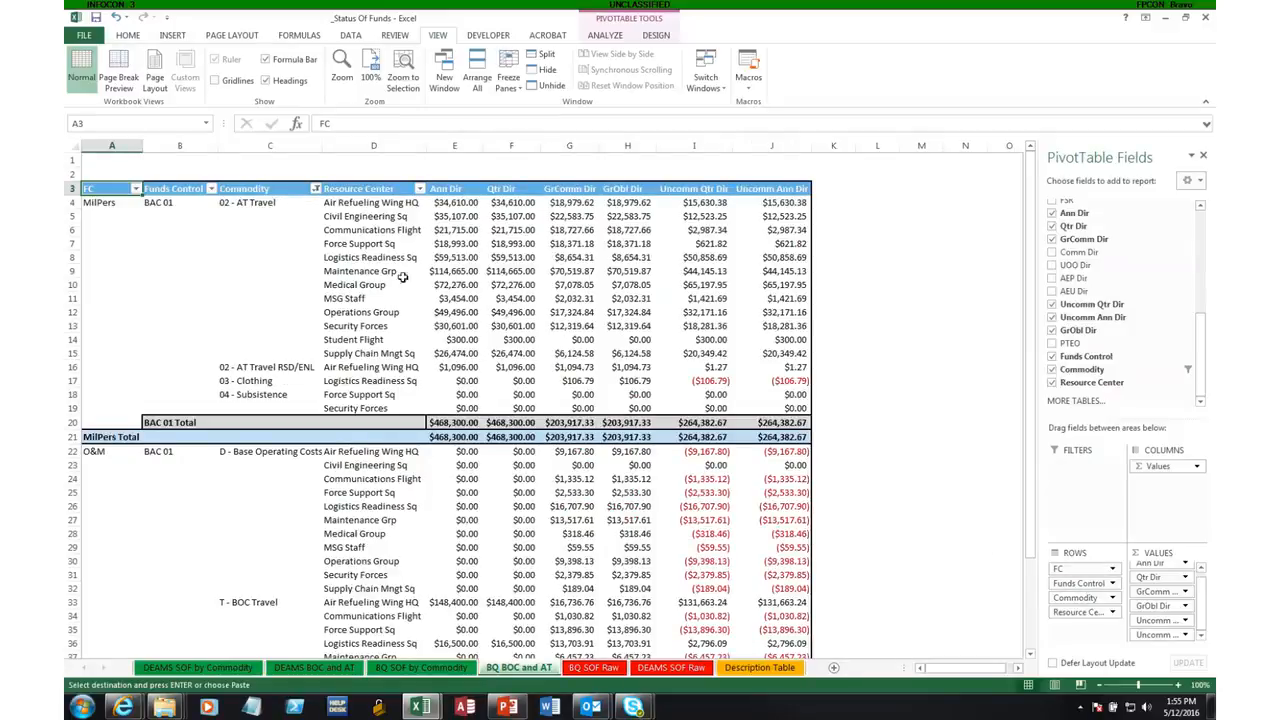
{"action": "scroll", "coordinate": [600, 315], "scroll_direction": "down", "scroll_amount": 5}
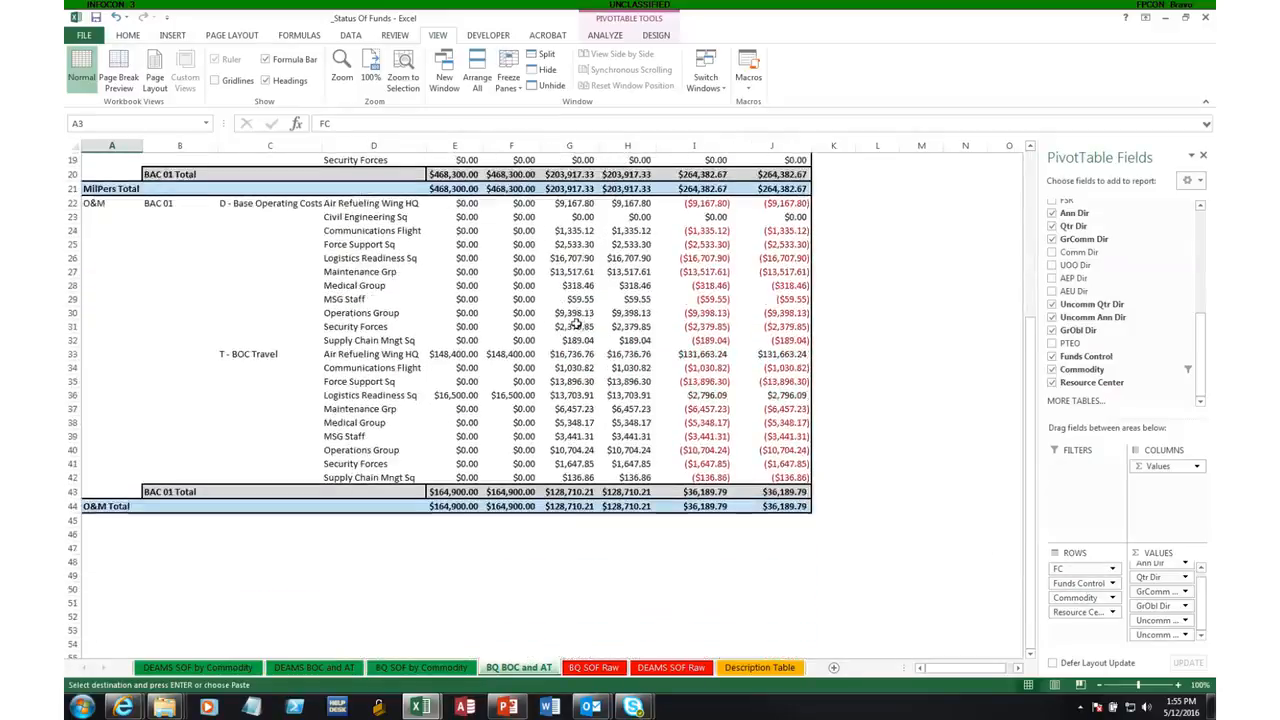
{"action": "scroll", "coordinate": [575, 326], "scroll_direction": "up", "scroll_amount": 5}
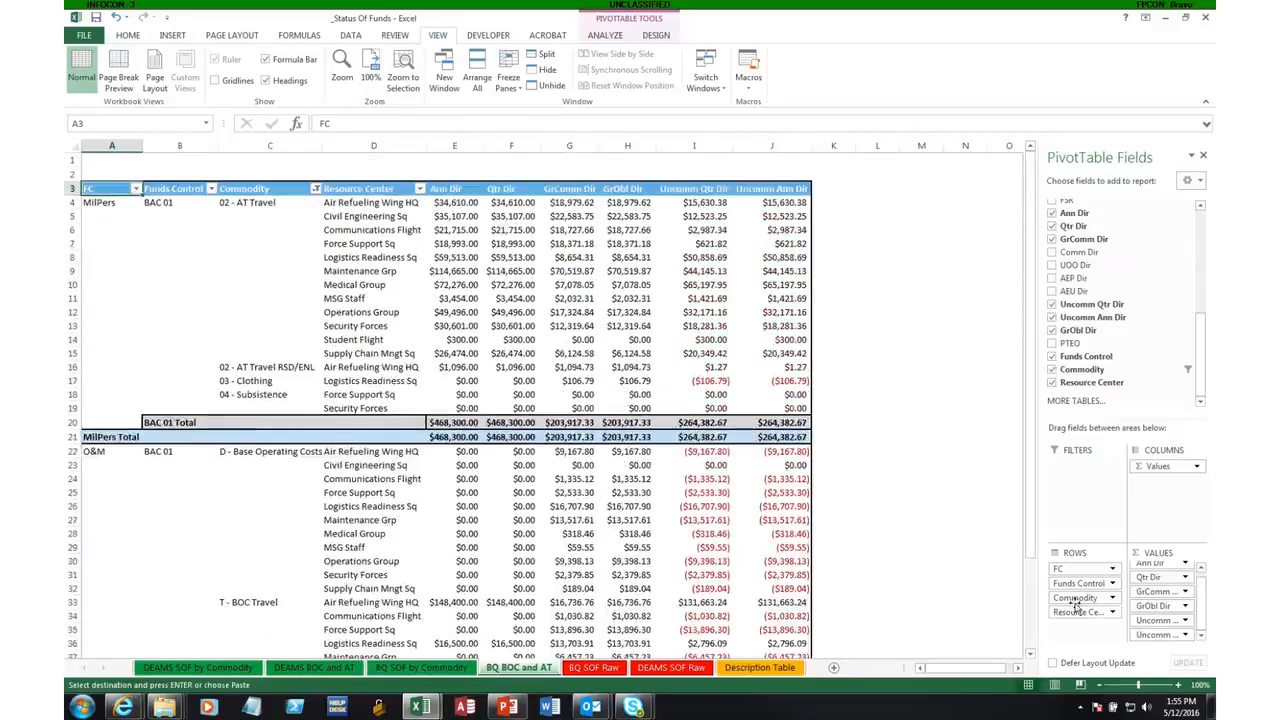
{"action": "left_click_drag", "start_coordinate": [1076, 600], "coordinate": [1080, 503]}
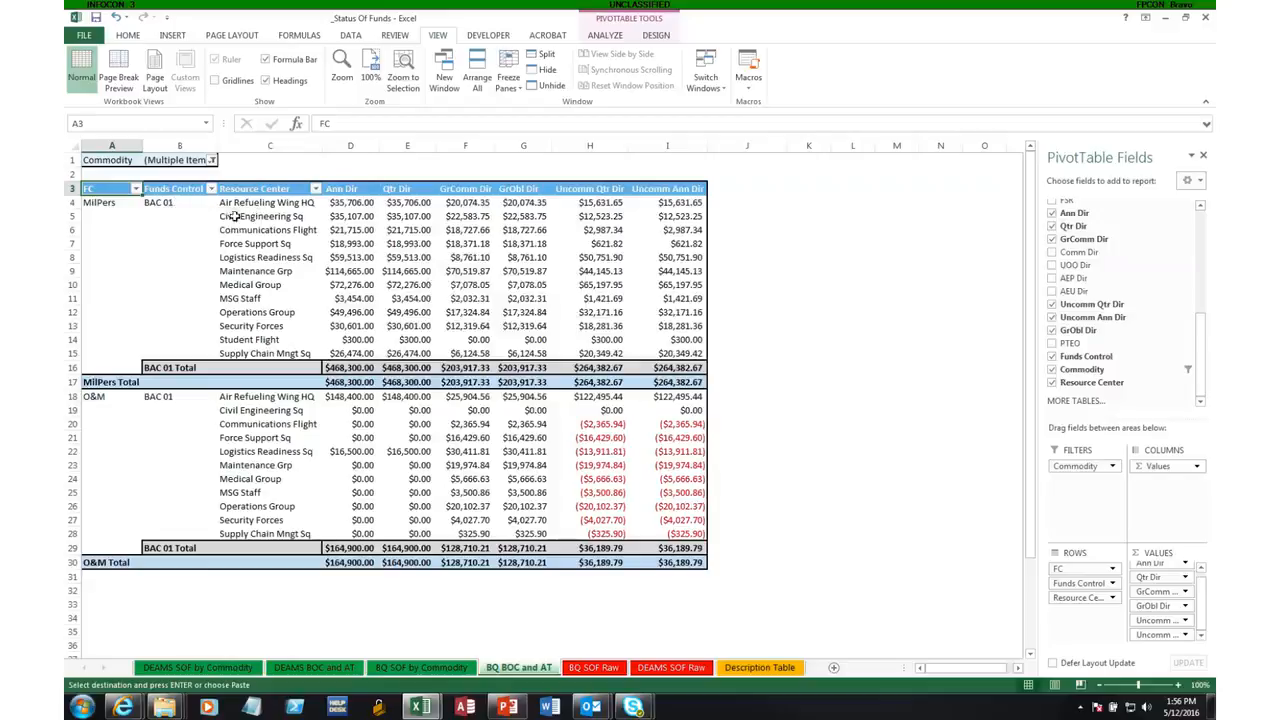
Check the PivotTable analysis settings on the BQ SOF by Commodity sheet and return to the BQ BOC and AT sheet.
{"action": "left_click", "coordinate": [440, 668]}
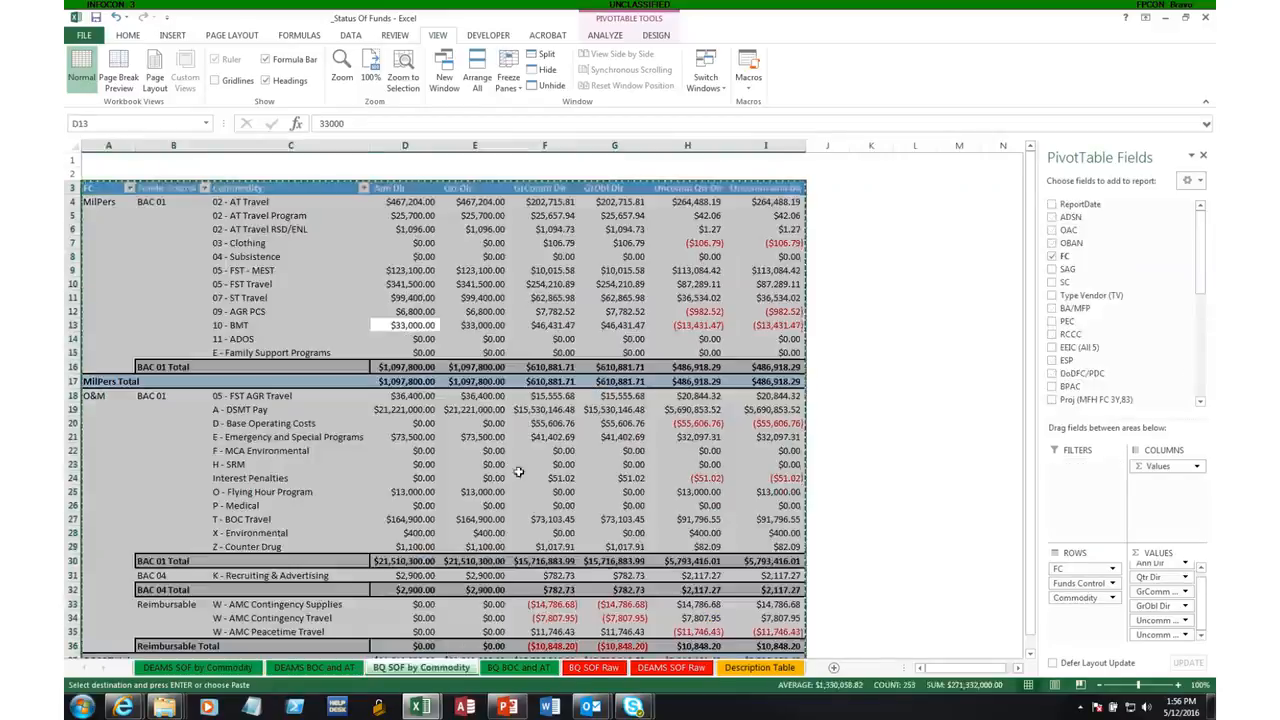
{"action": "left_click", "coordinate": [420, 284]}
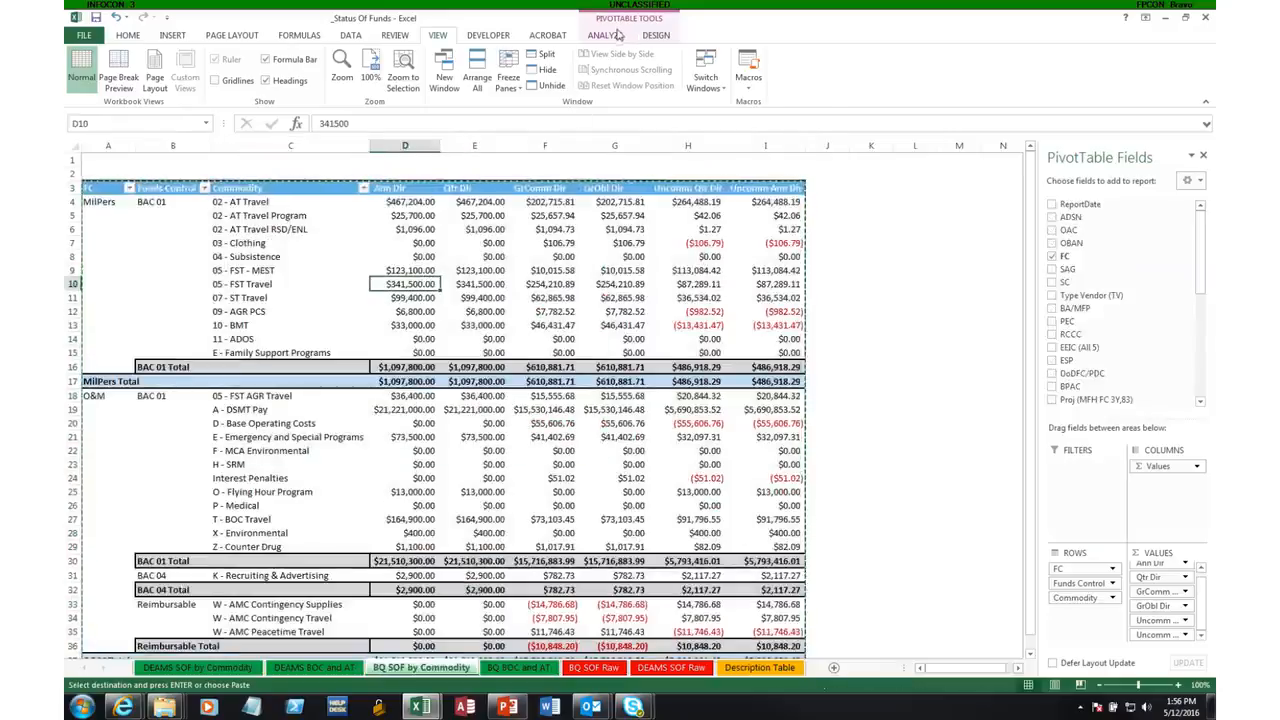
{"action": "left_click", "coordinate": [606, 36]}
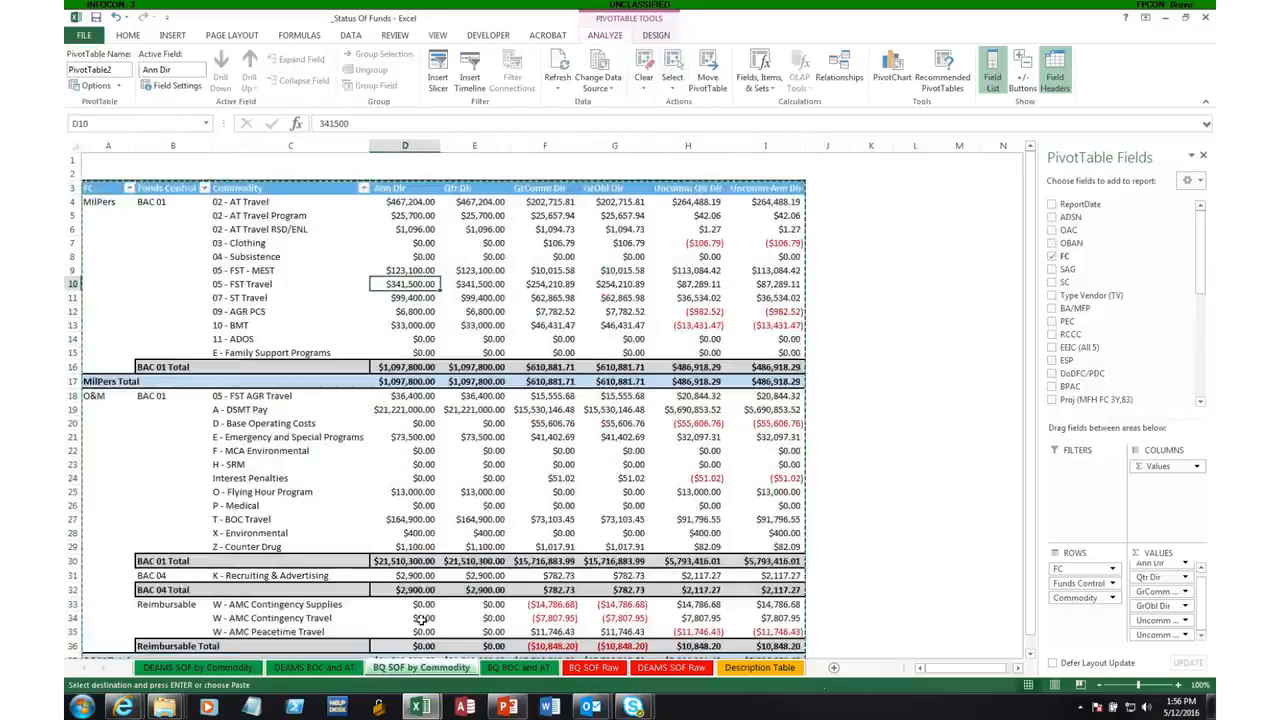
{"action": "left_click", "coordinate": [518, 667]}
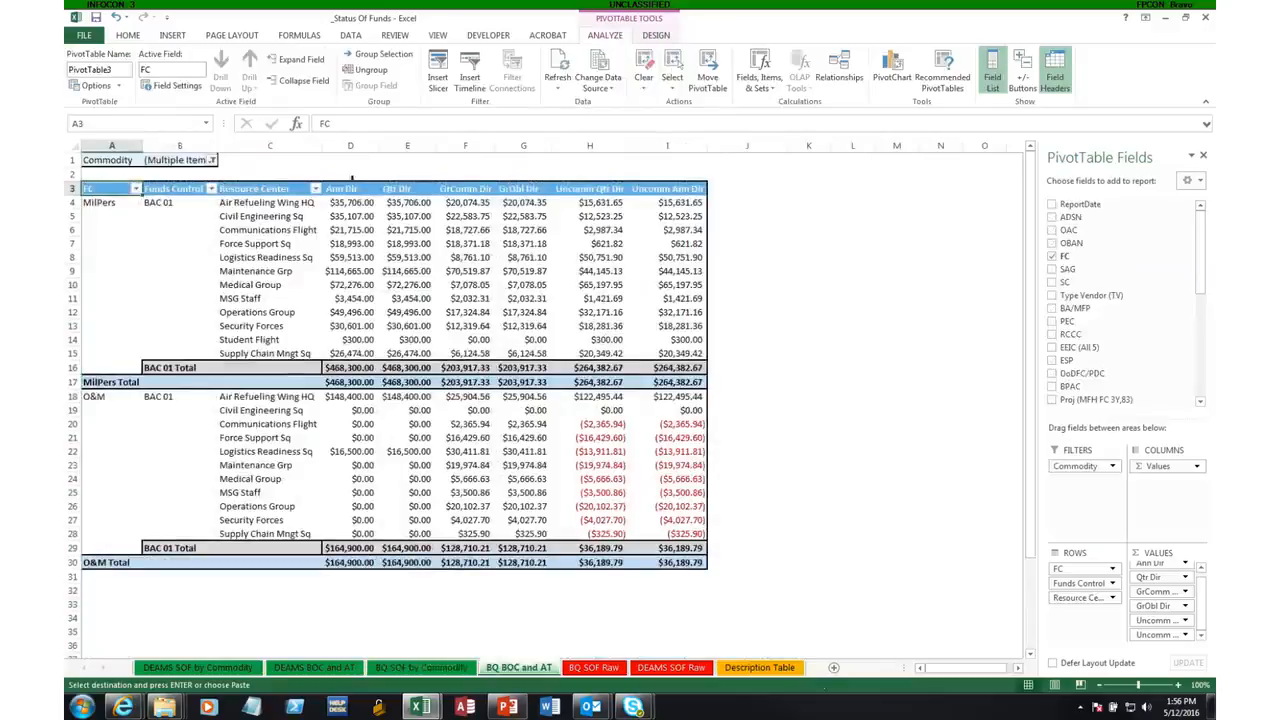